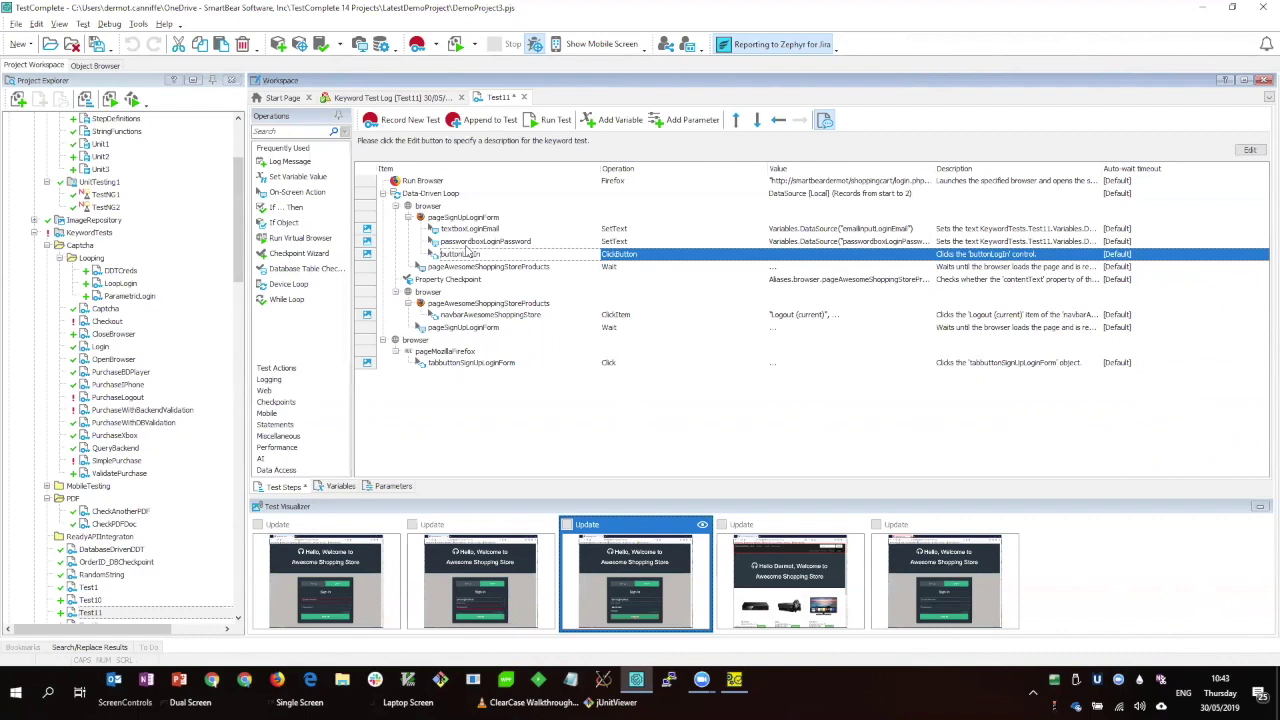
Convert the Test11 keyword test to a script routine named Test11 in a new script unit, Unit4.
left_click(241, 135)
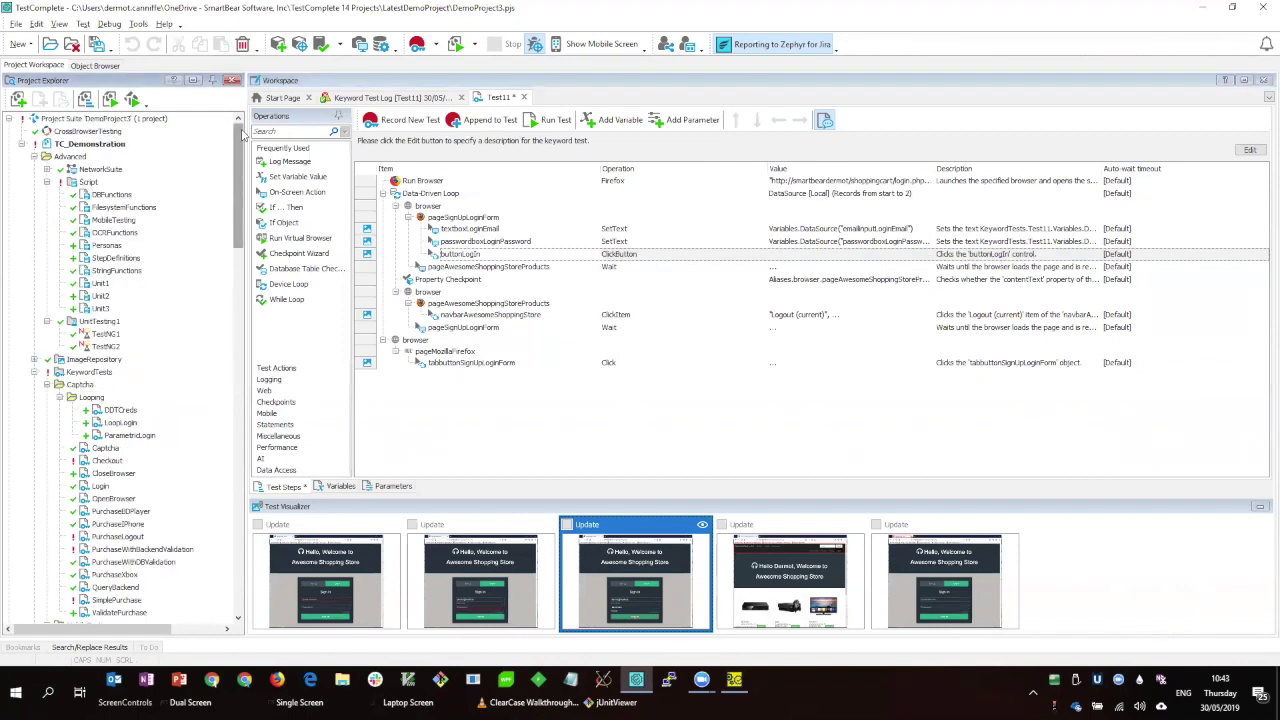
left_click_drag(241, 135, 241, 227)
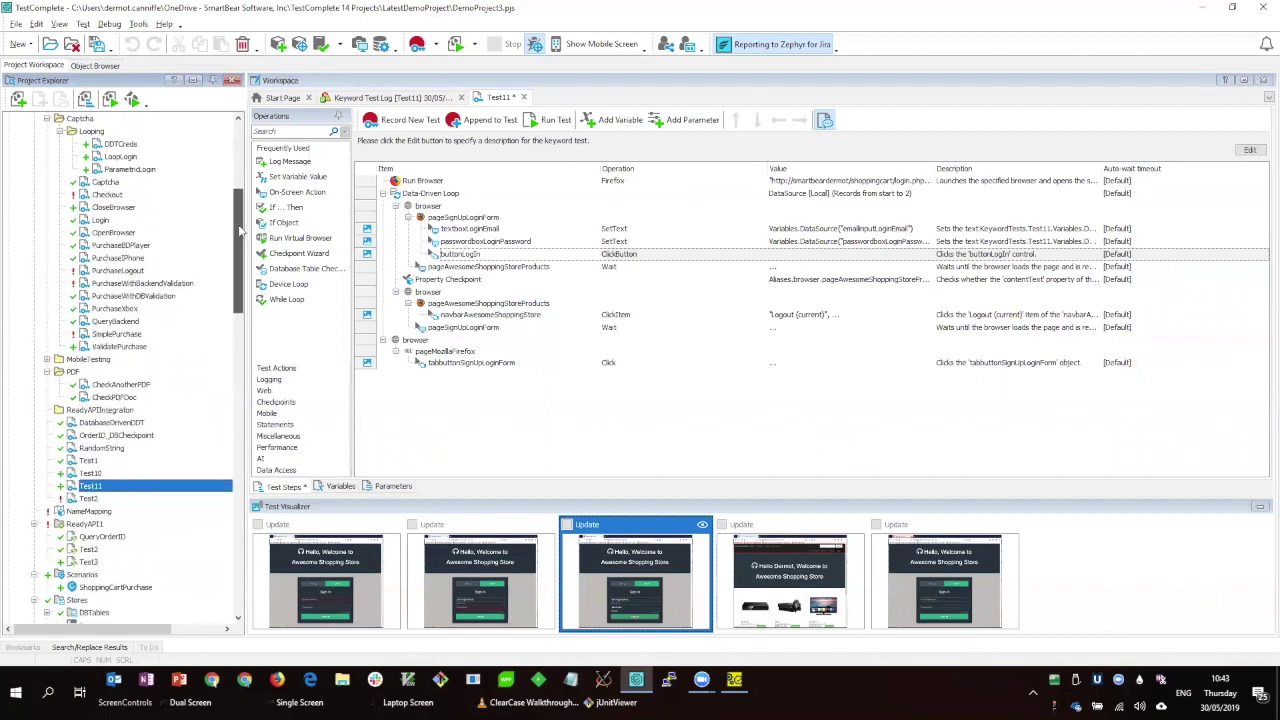
right_click(97, 489)
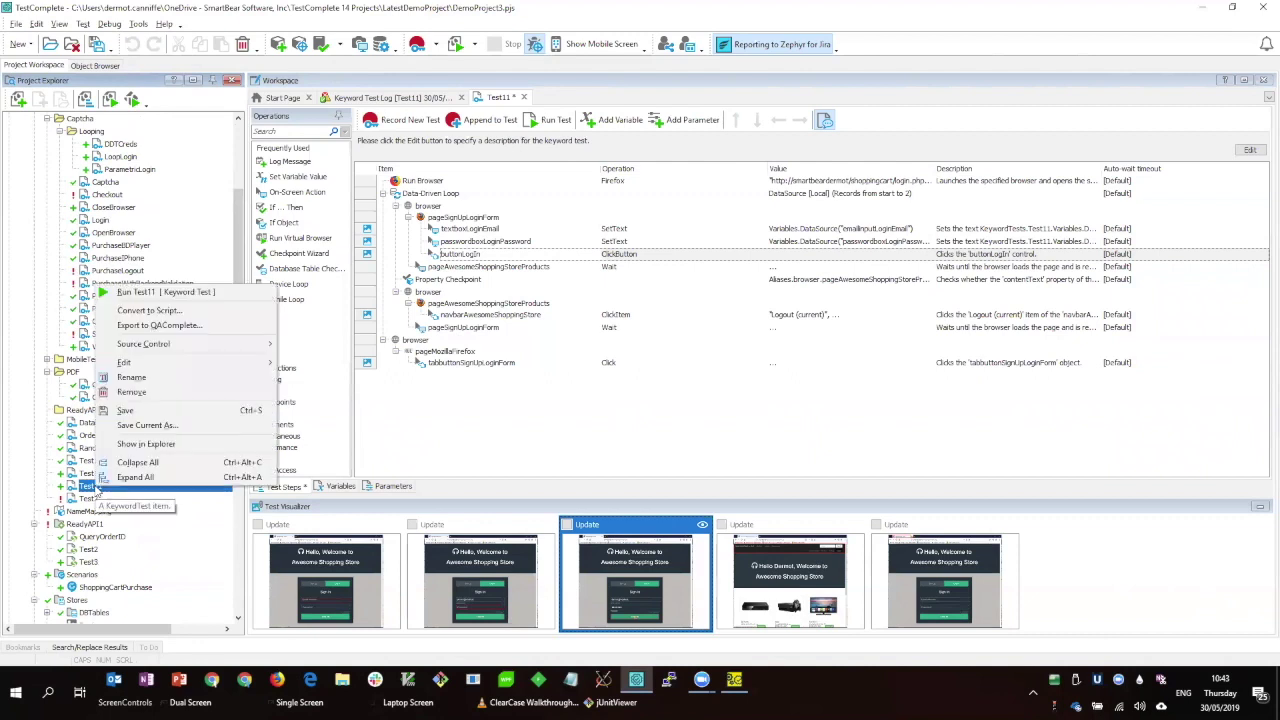
left_click(146, 311)
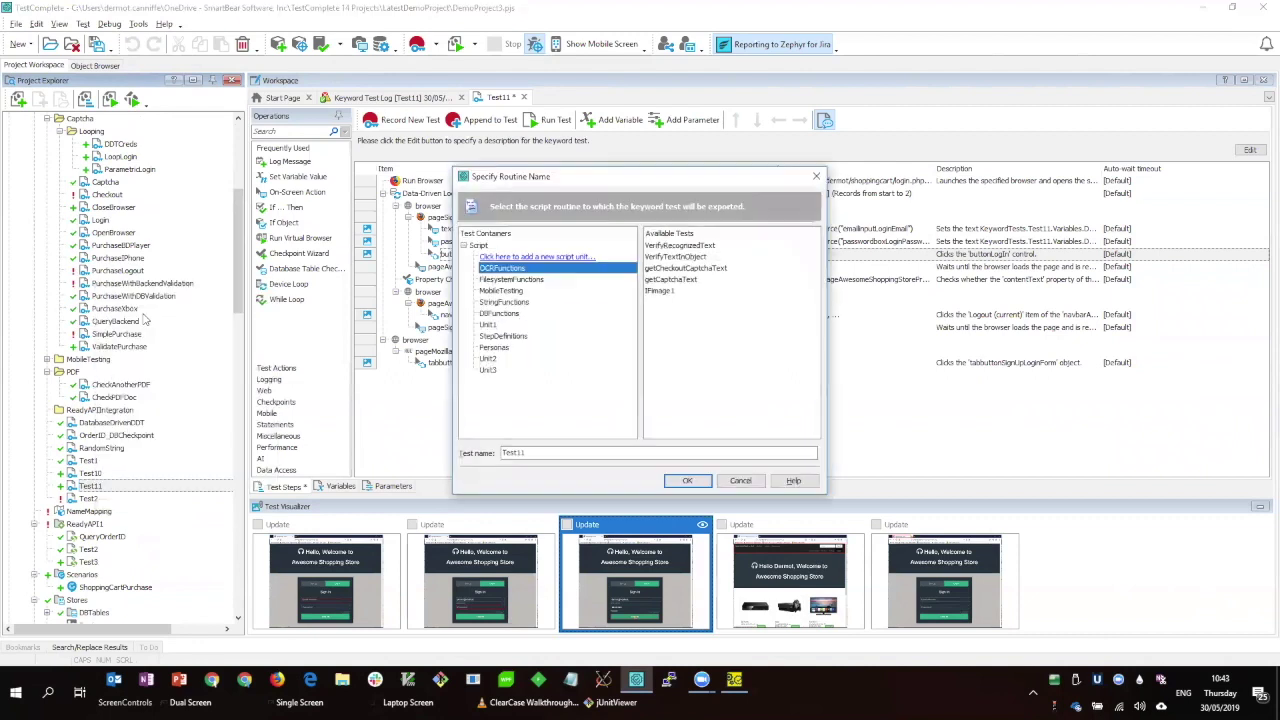
left_click(514, 257)
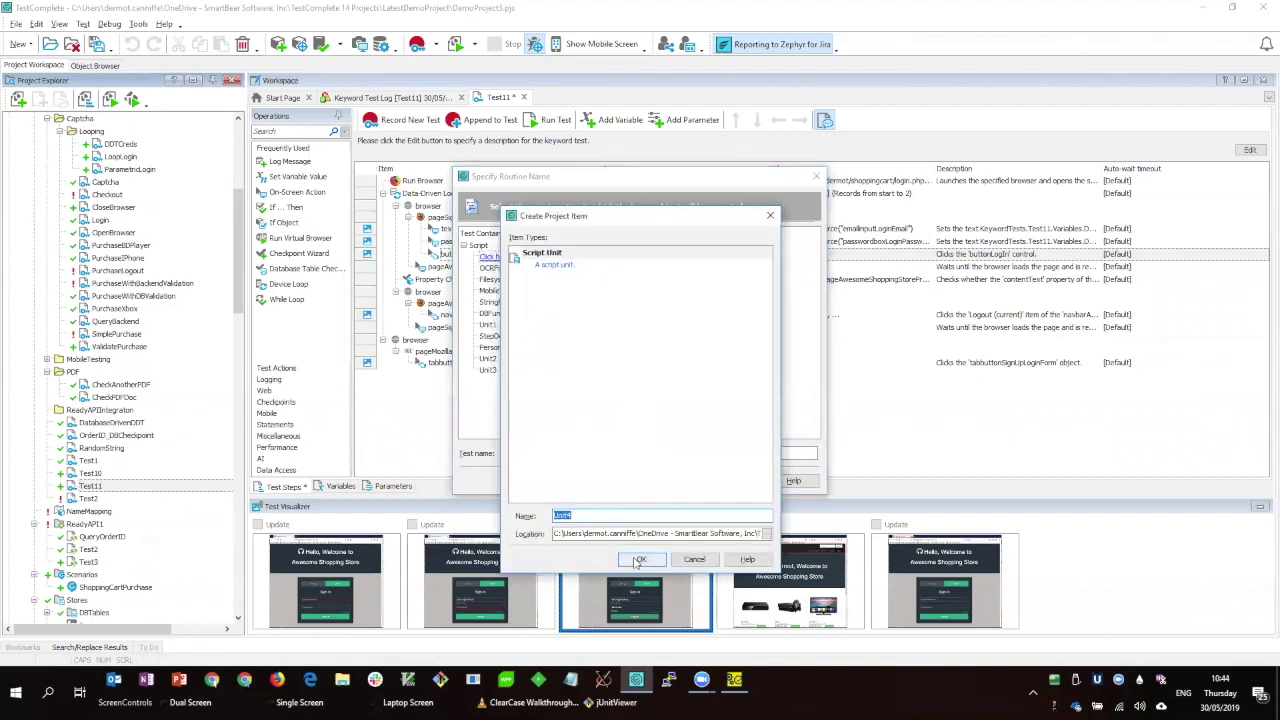
left_click(634, 556)
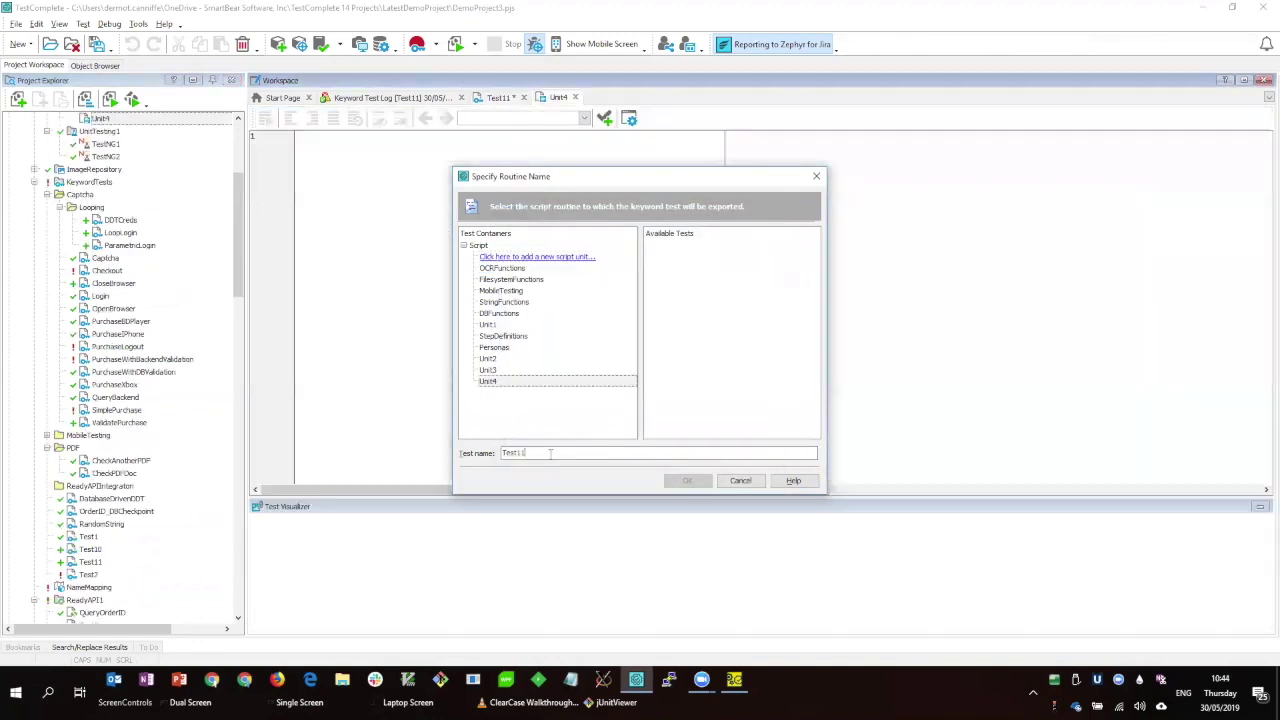
left_click(687, 480)
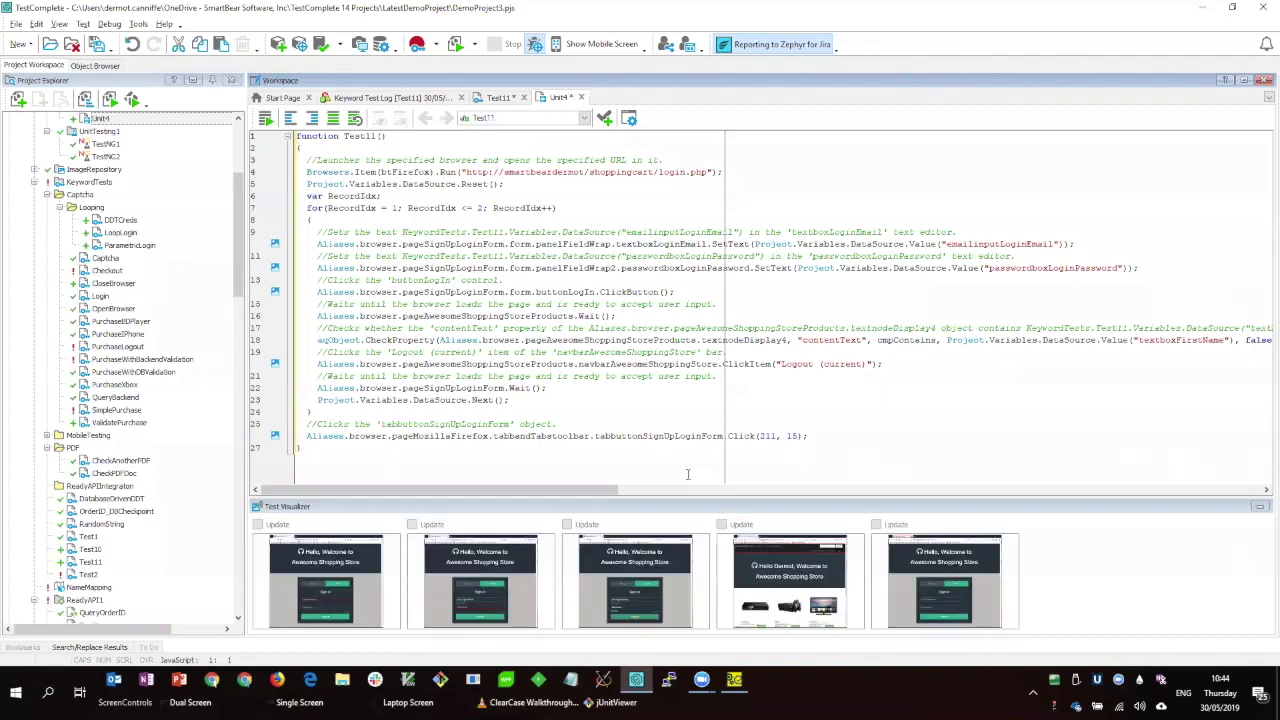
Open the test items of the TC_Demonstration project.
left_click(491, 449)
left_click(239, 566)
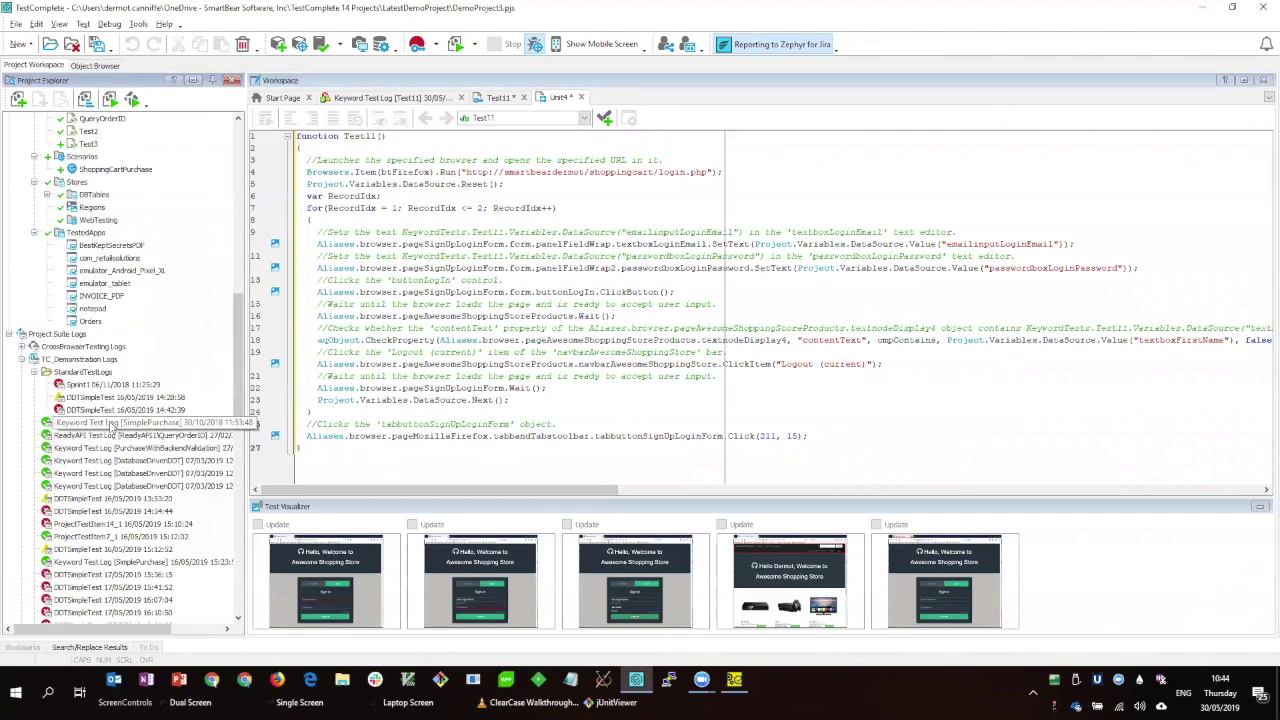
left_click(241, 257)
left_click_drag(243, 257, 243, 180)
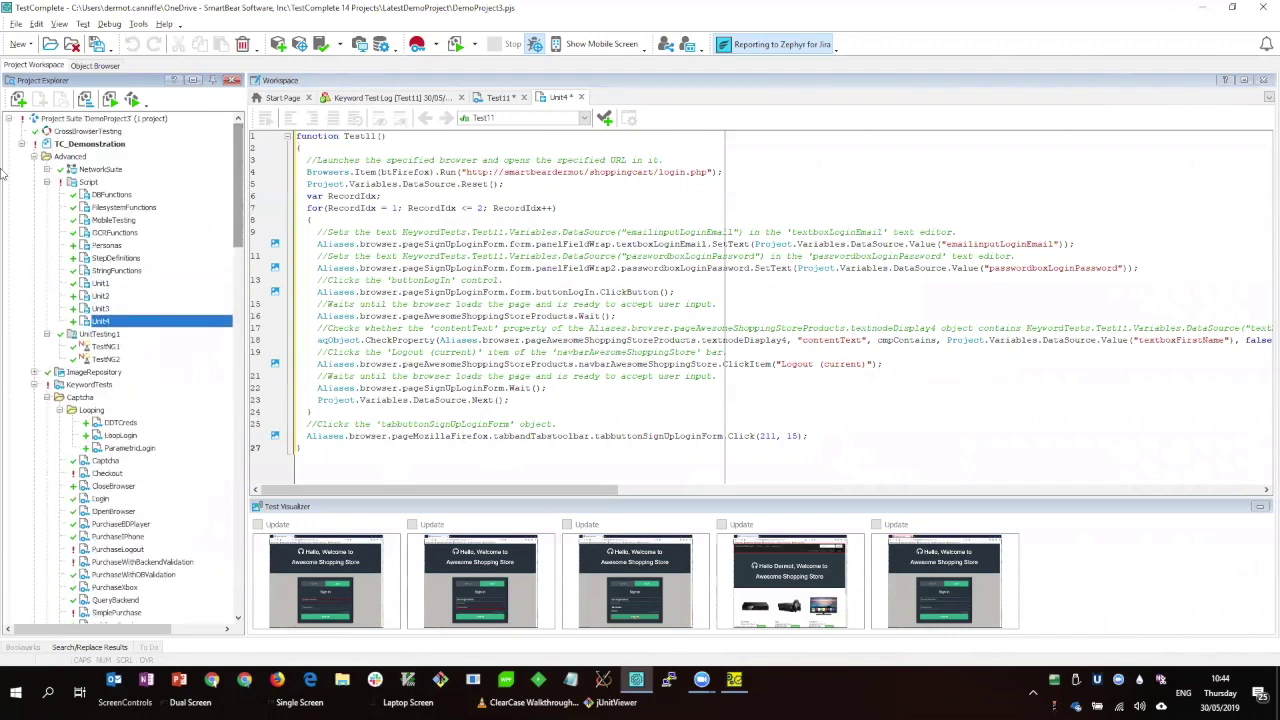
left_click(100, 146)
double_click(100, 147)
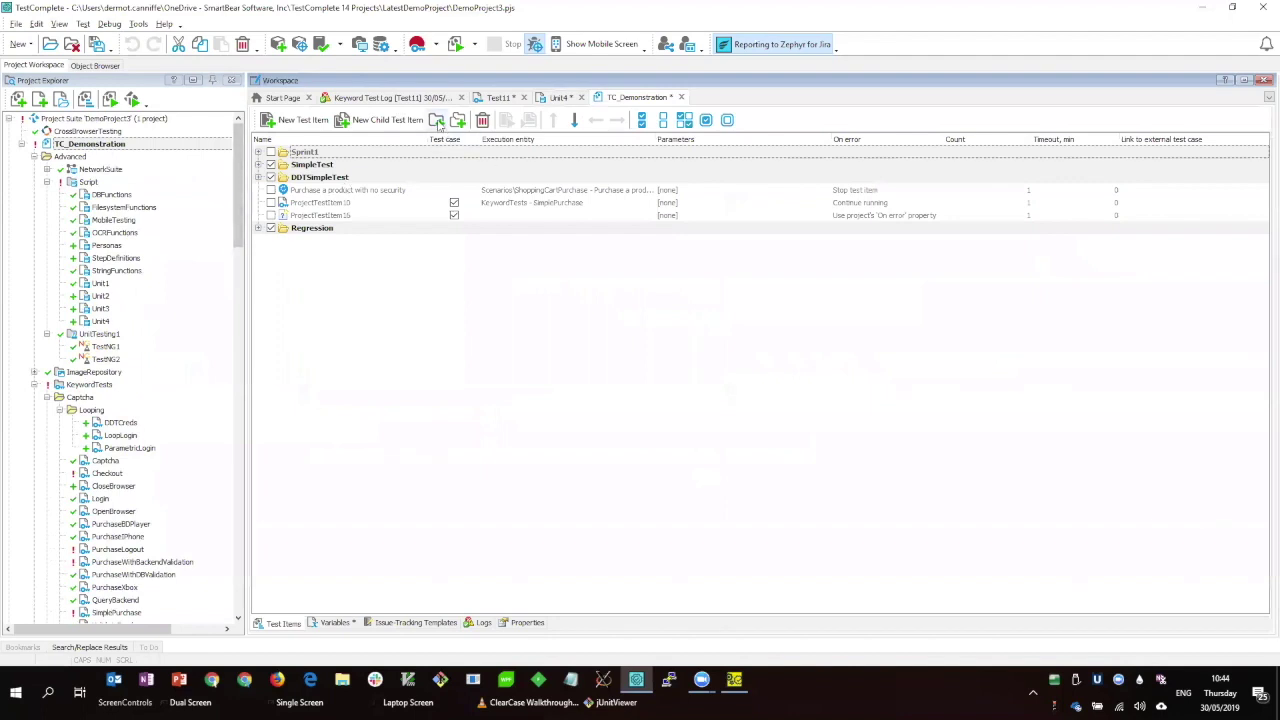
Add a new test item group named WebinarGroup to the project's test items.
left_click(437, 121)
left_click(306, 242)
type("Webi")
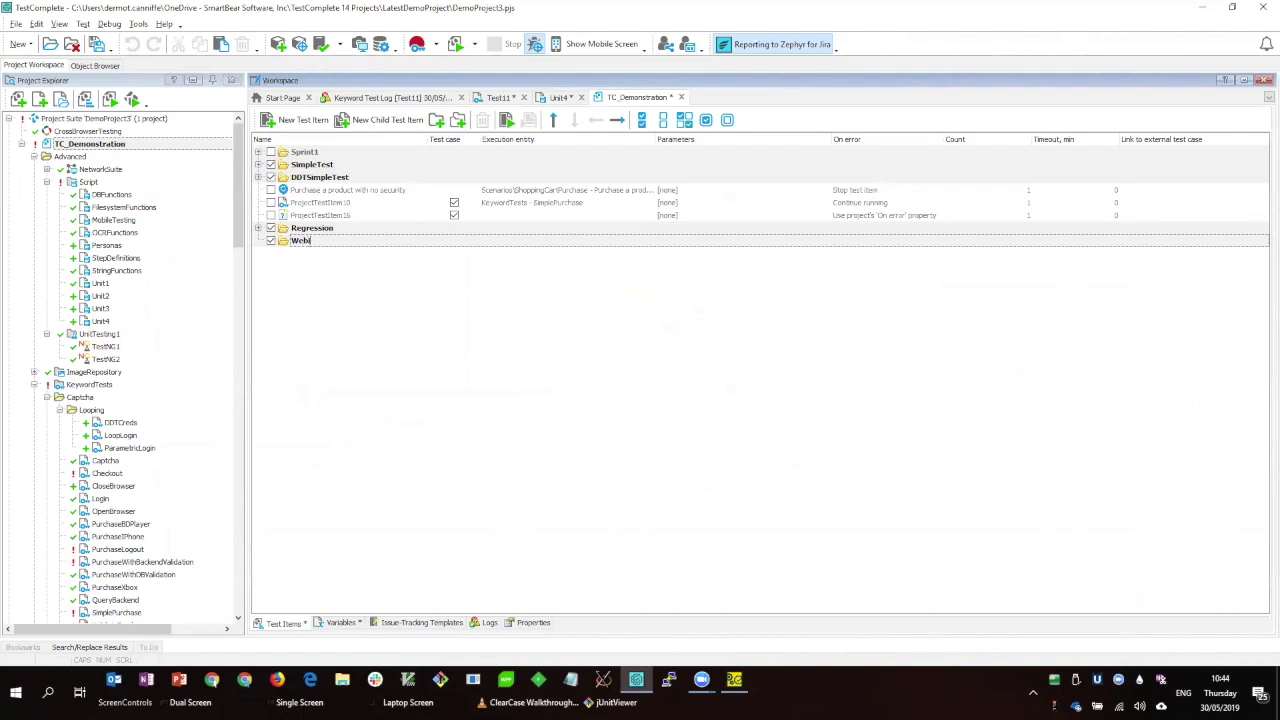
type("narGroup")
key("Return")
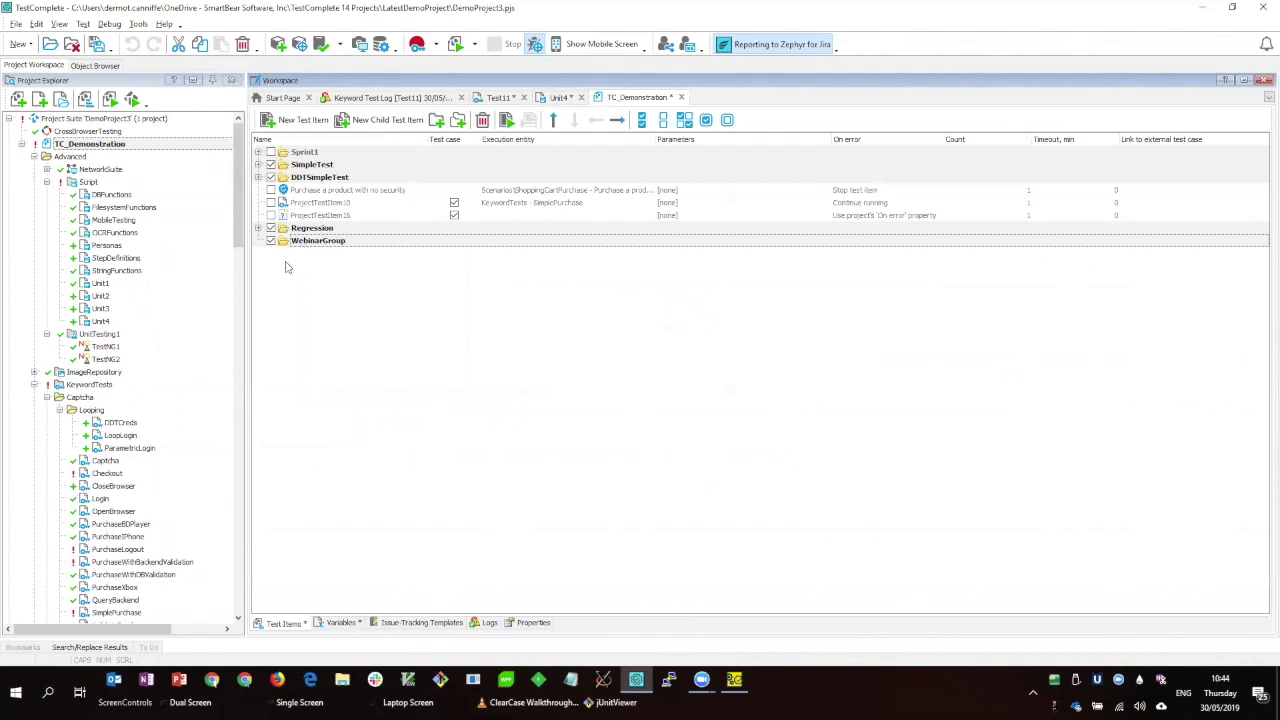
Add the PurchaseWithBackendValidation and OpenBrowser keyword tests to WebinarGroup and collapse the group.
left_click(96, 565)
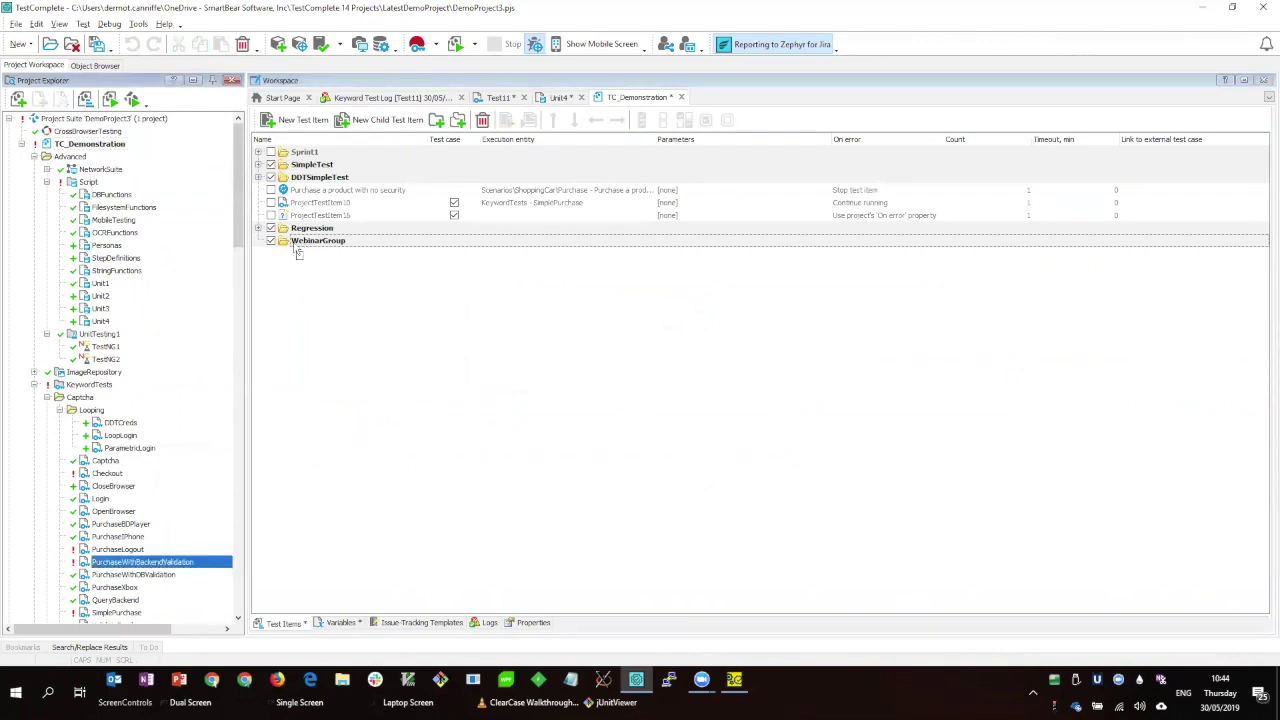
left_click_drag(97, 515, 264, 245)
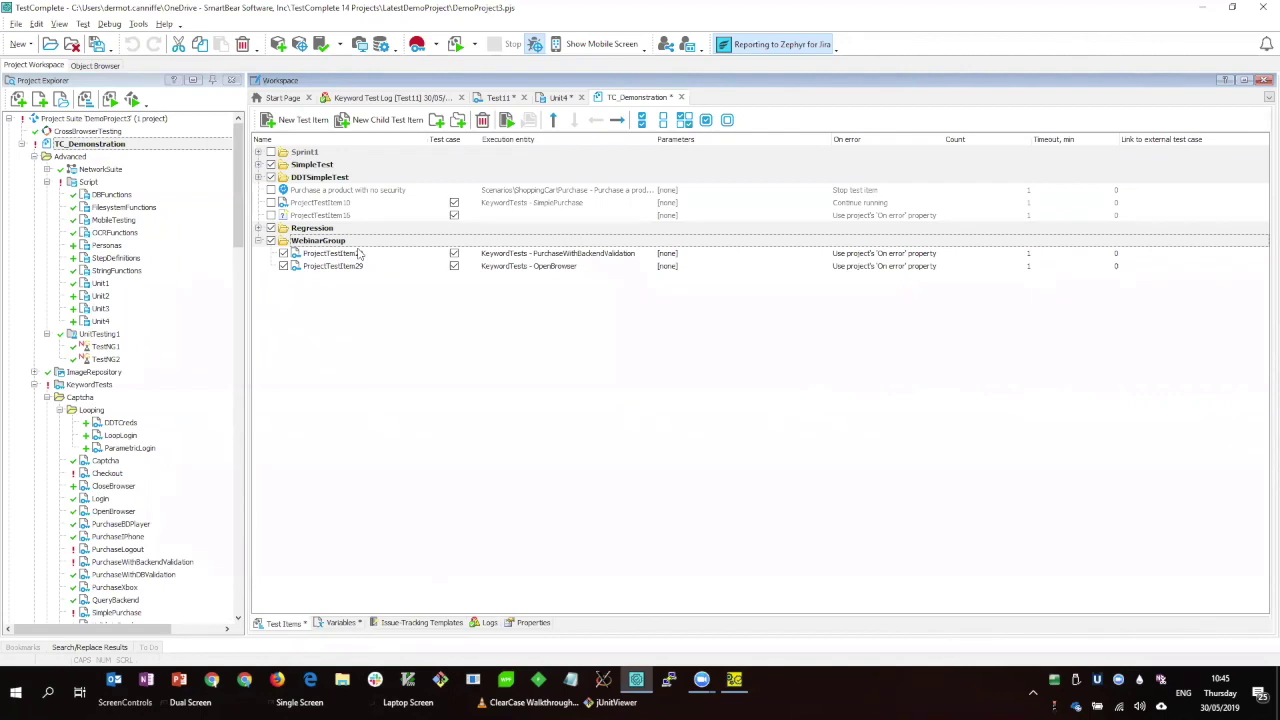
left_click_drag(241, 215, 240, 128)
left_click(334, 331)
left_click(258, 241)
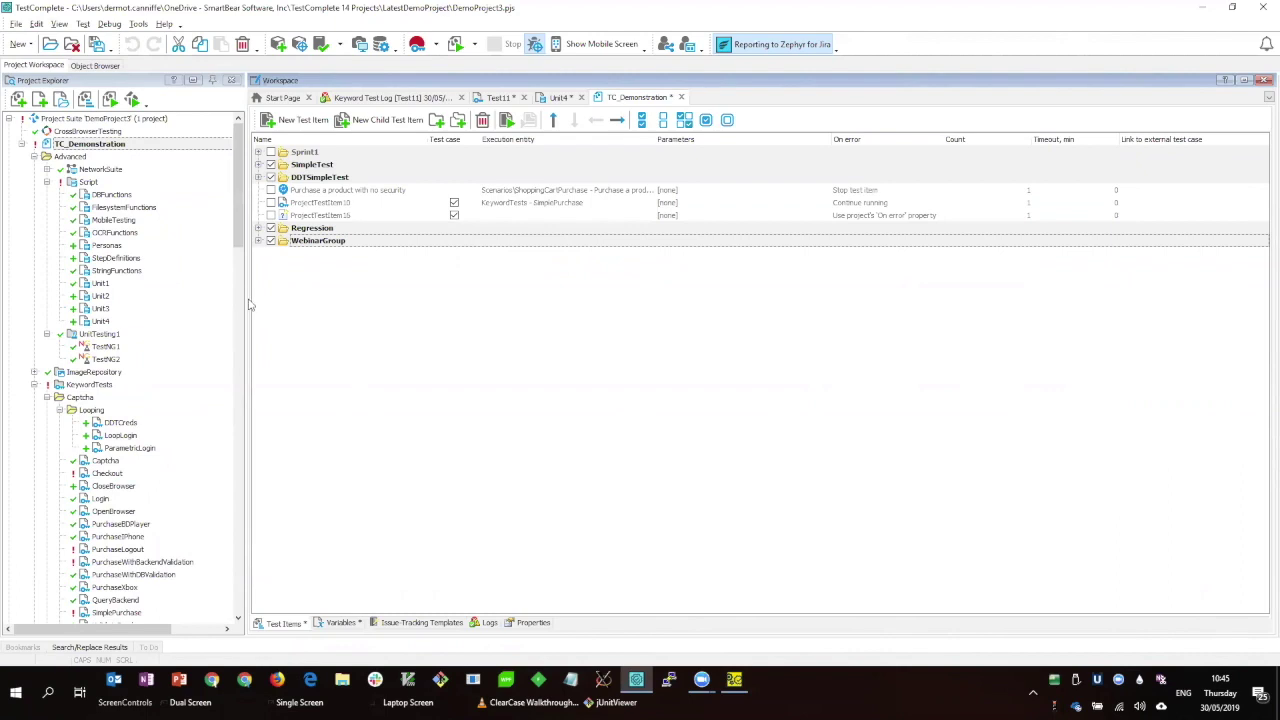
Look through the rest of the project tree and switch to ReadyAPI.
left_click_drag(241, 250, 254, 372)
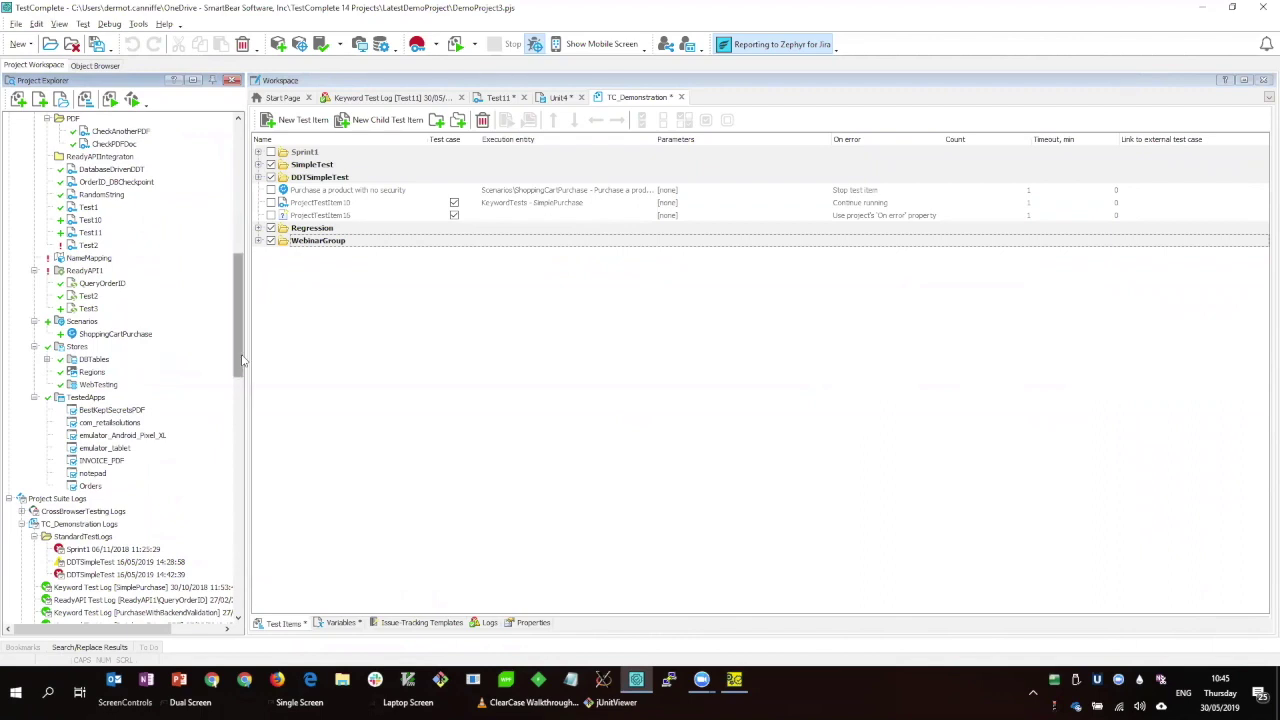
scroll(238, 352, "down", 1)
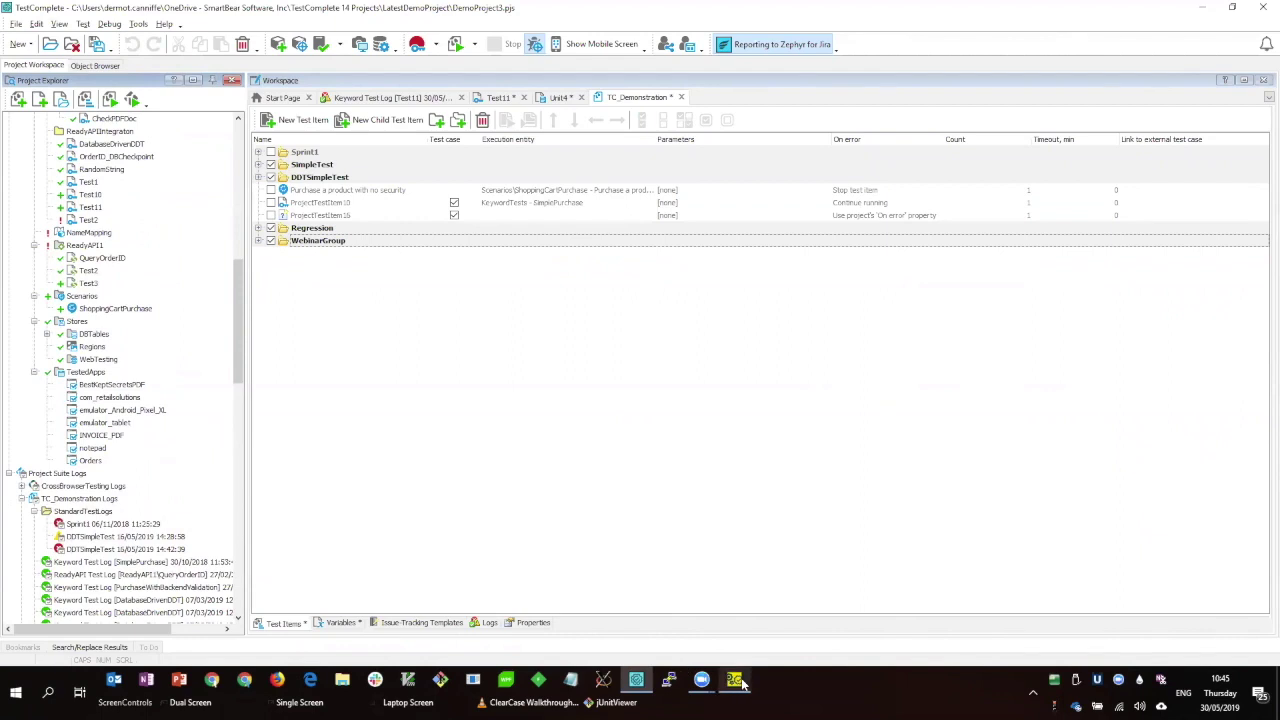
mouse_move(742, 683)
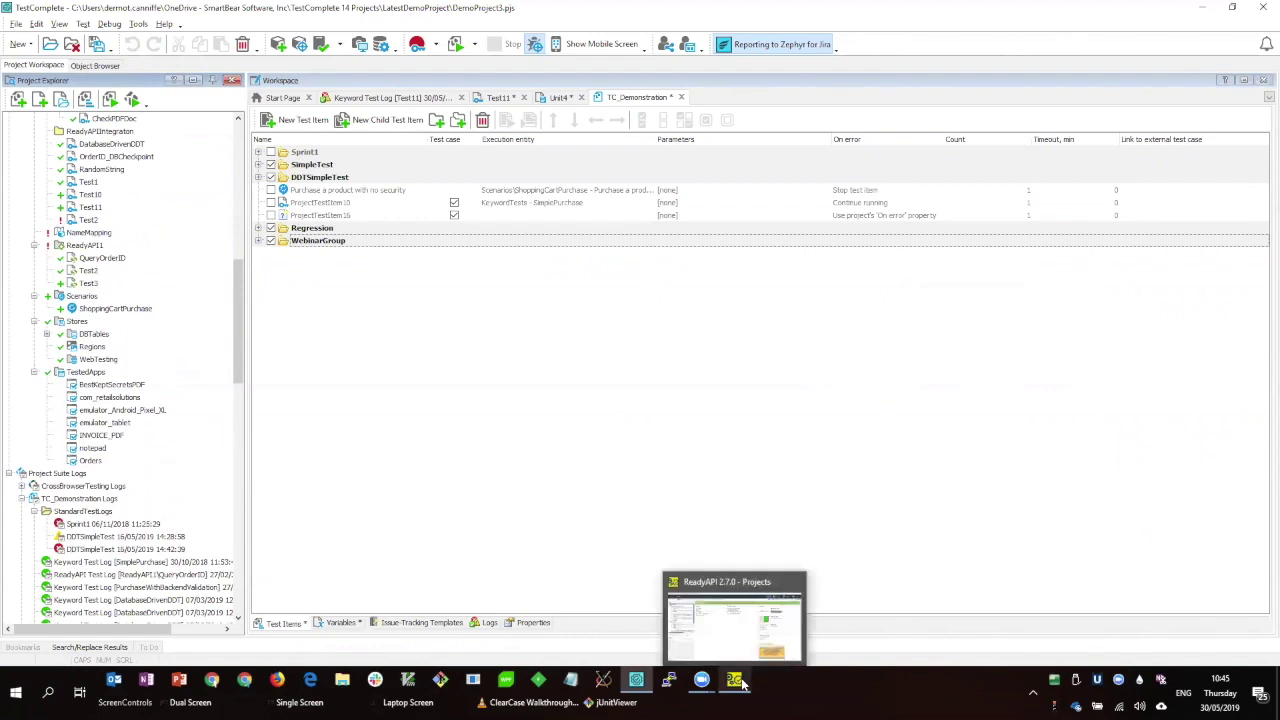
left_click(742, 683)
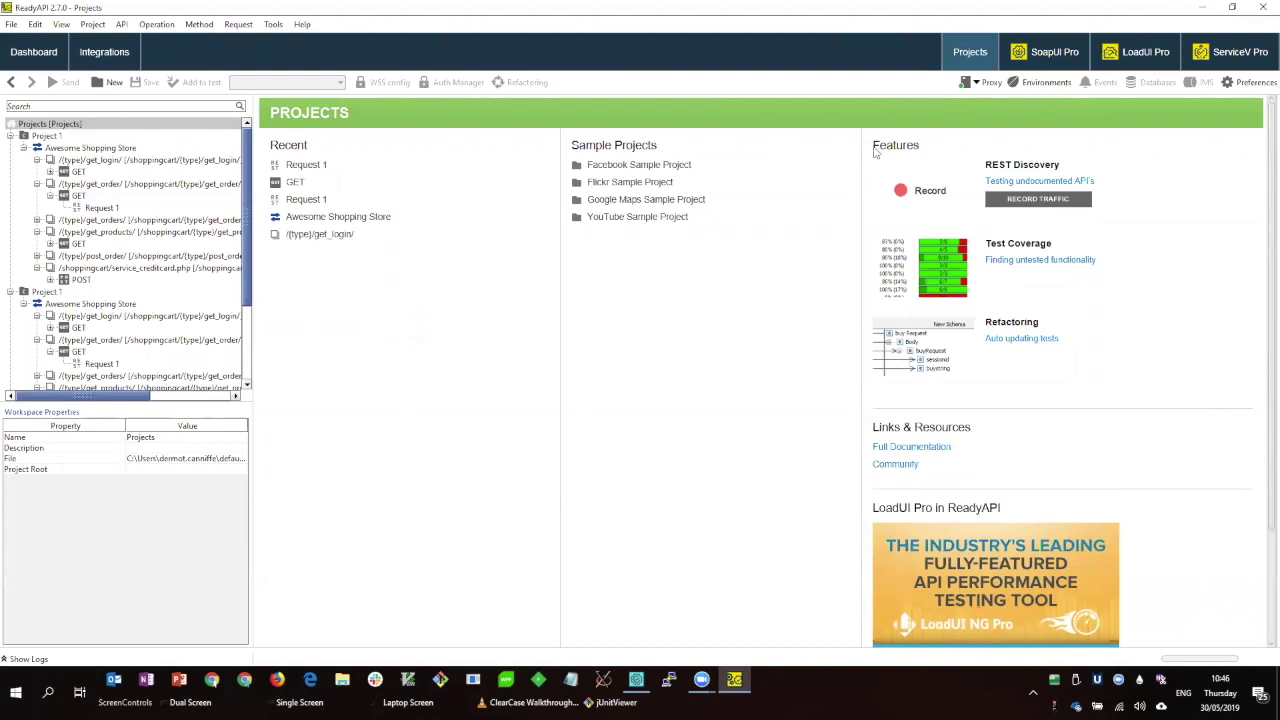
Review the URL, API Definition, REST Discovery and Empty Project options for a new project without creating one.
left_click(112, 82)
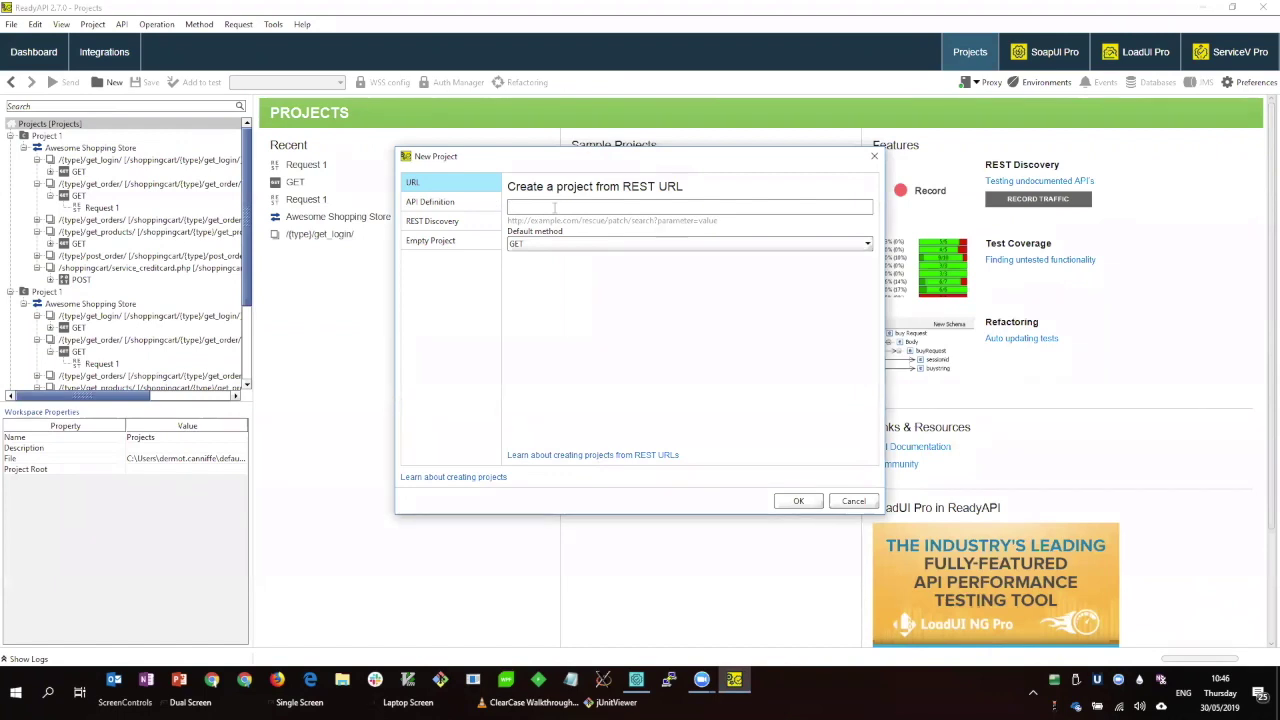
left_click(449, 203)
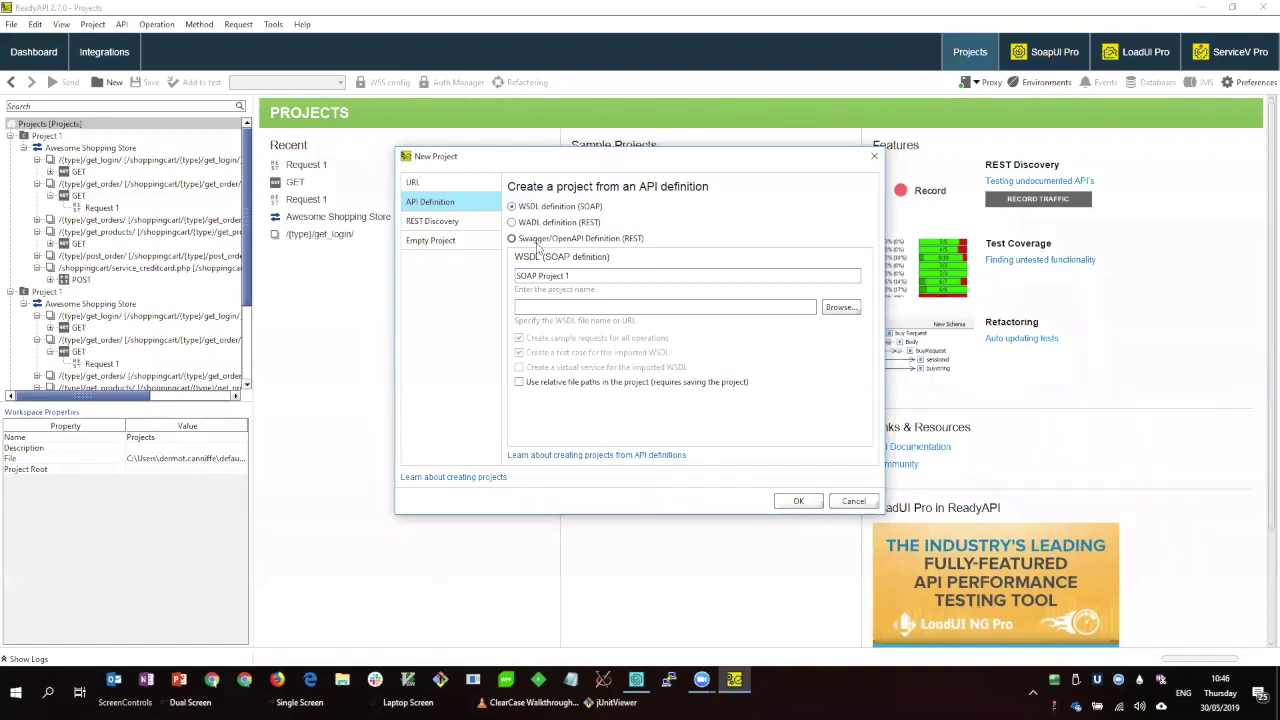
left_click(441, 222)
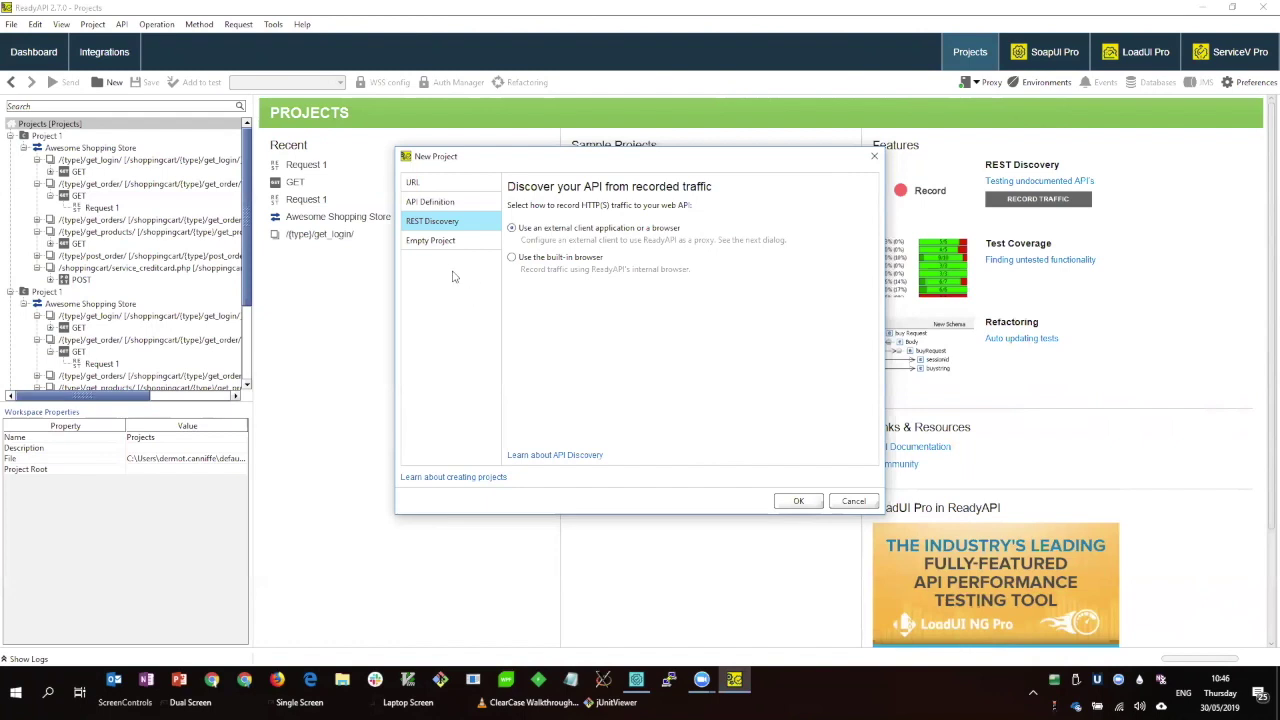
left_click(458, 252)
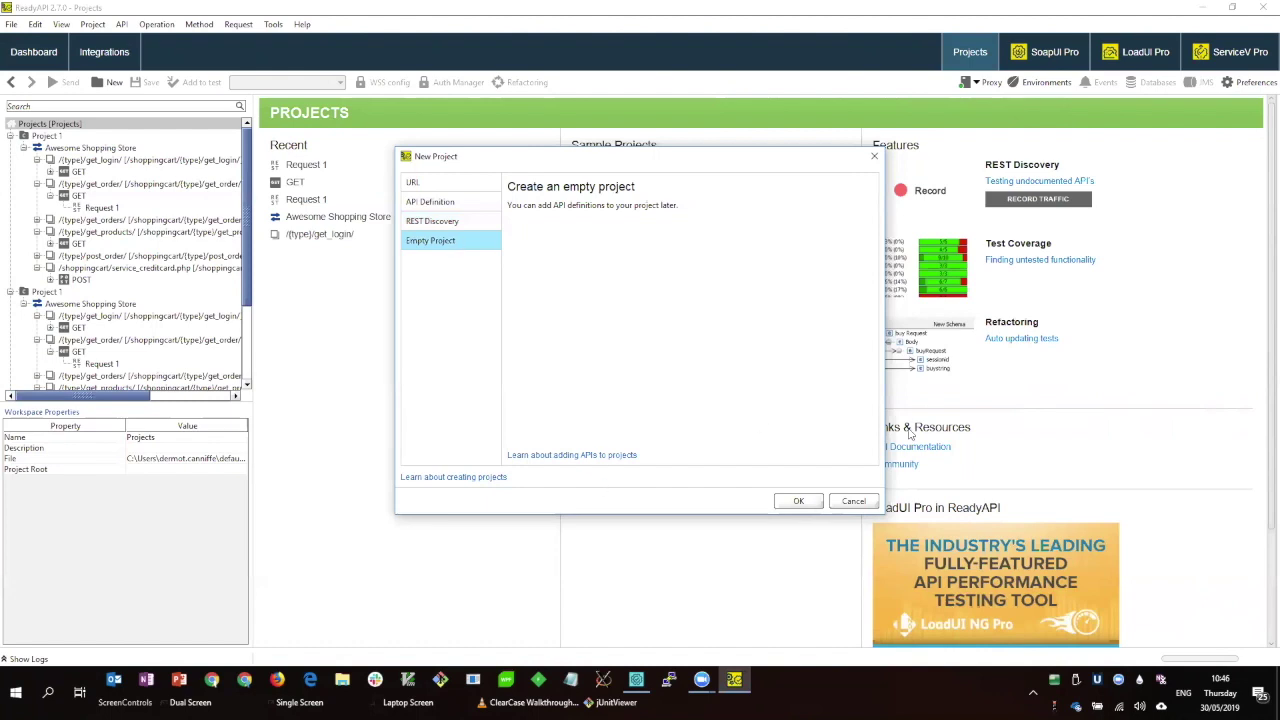
left_click(853, 500)
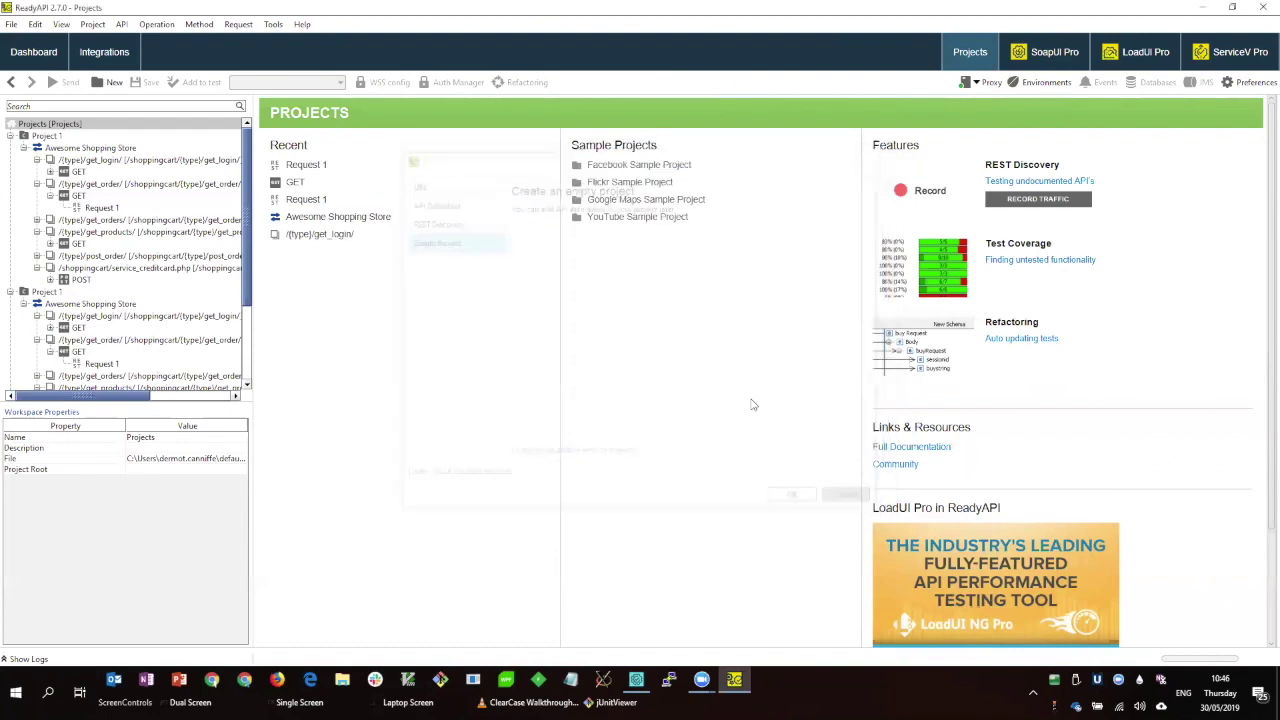
Examine the Awesome Shopping Store resources in the first Project 1, including get_login, get_order and the GET method of get_products.
left_click(50, 139)
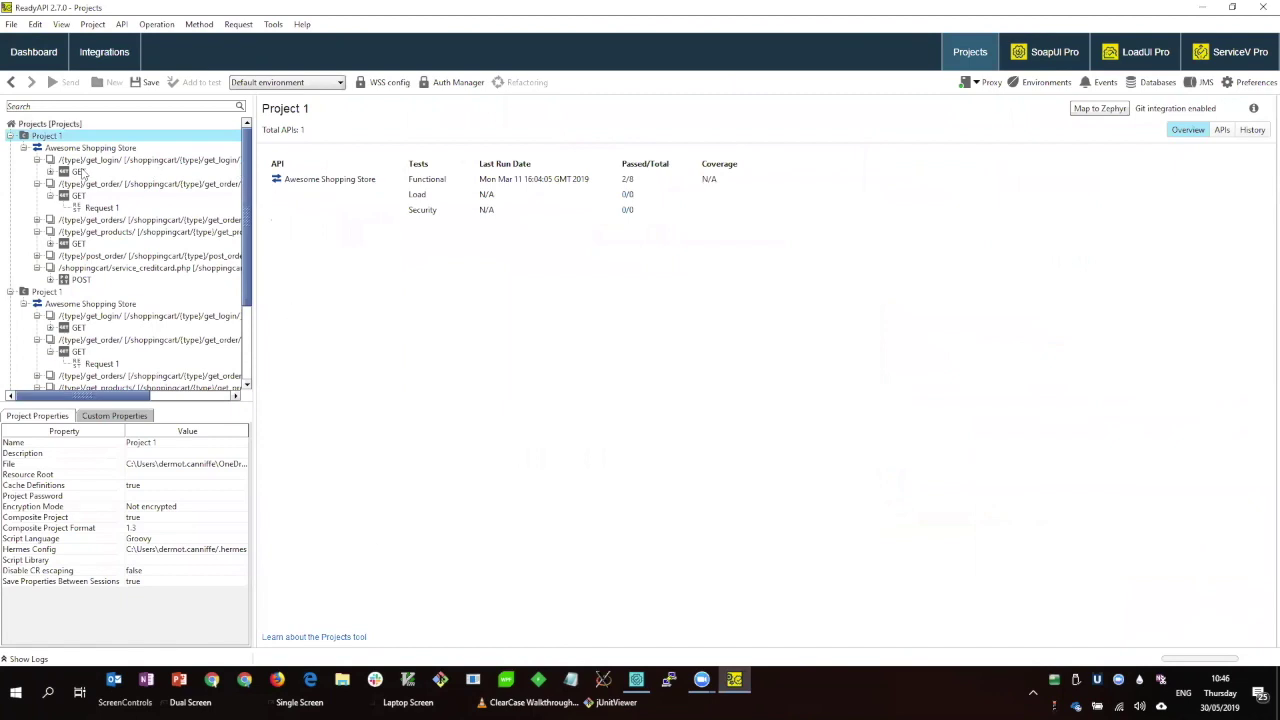
mouse_move(248, 200)
left_mouse_down()
mouse_move(249, 278)
mouse_move(250, 205)
left_mouse_up()
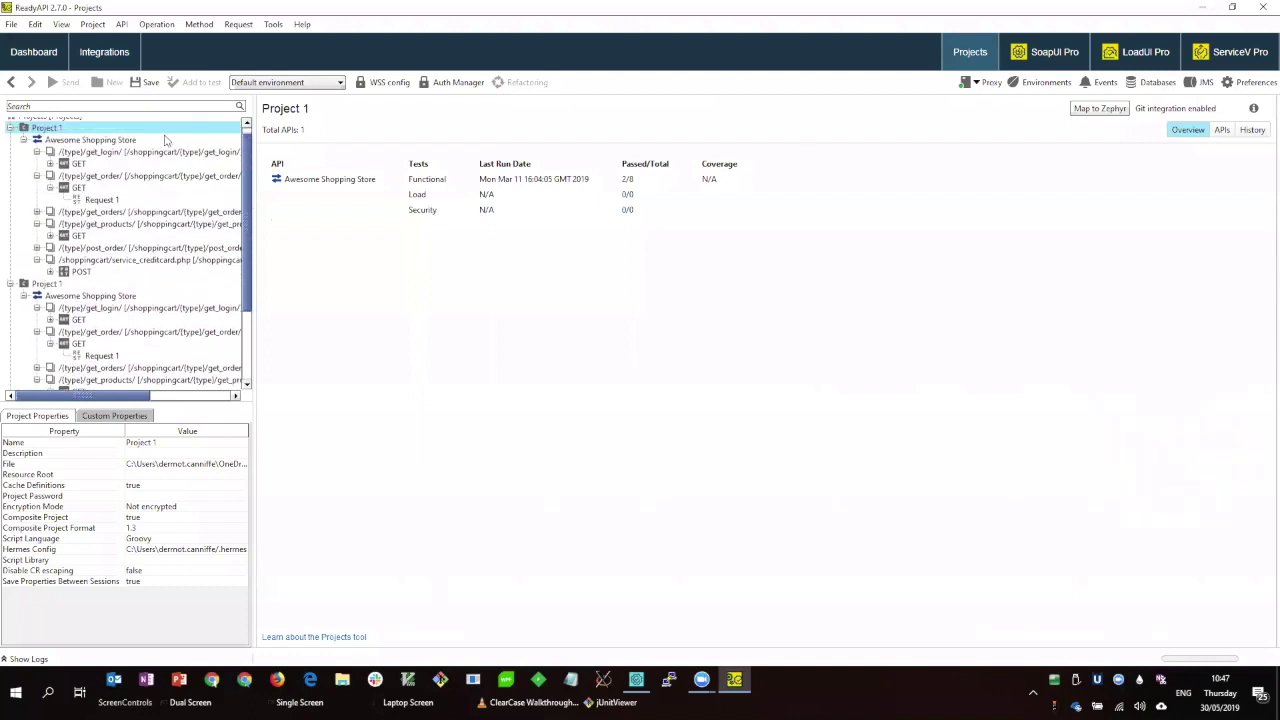
left_click(93, 153)
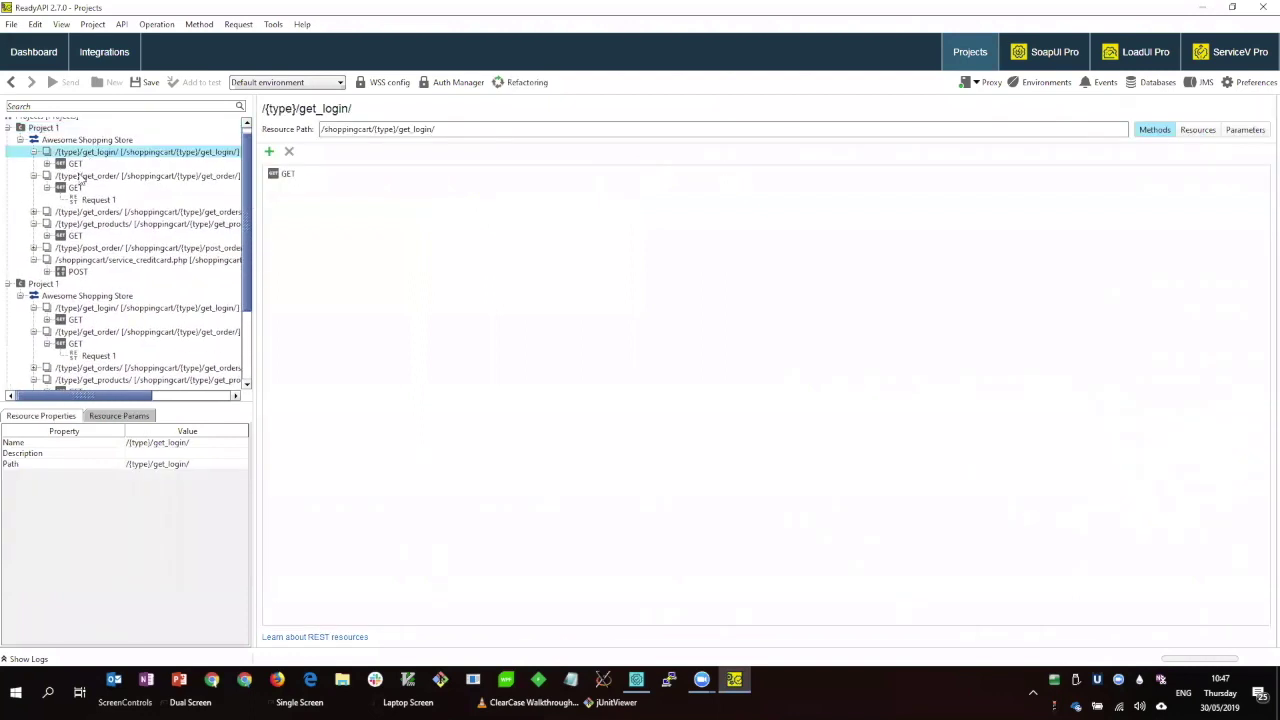
left_click(86, 177)
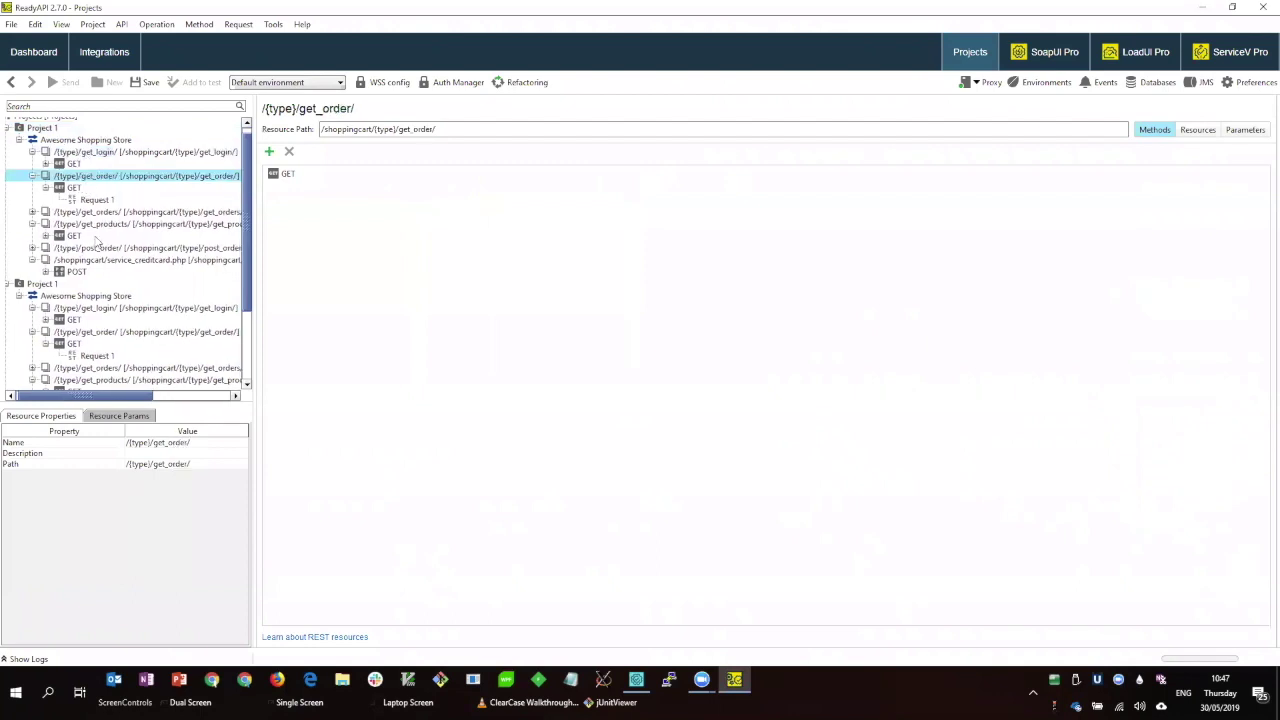
left_click(33, 212)
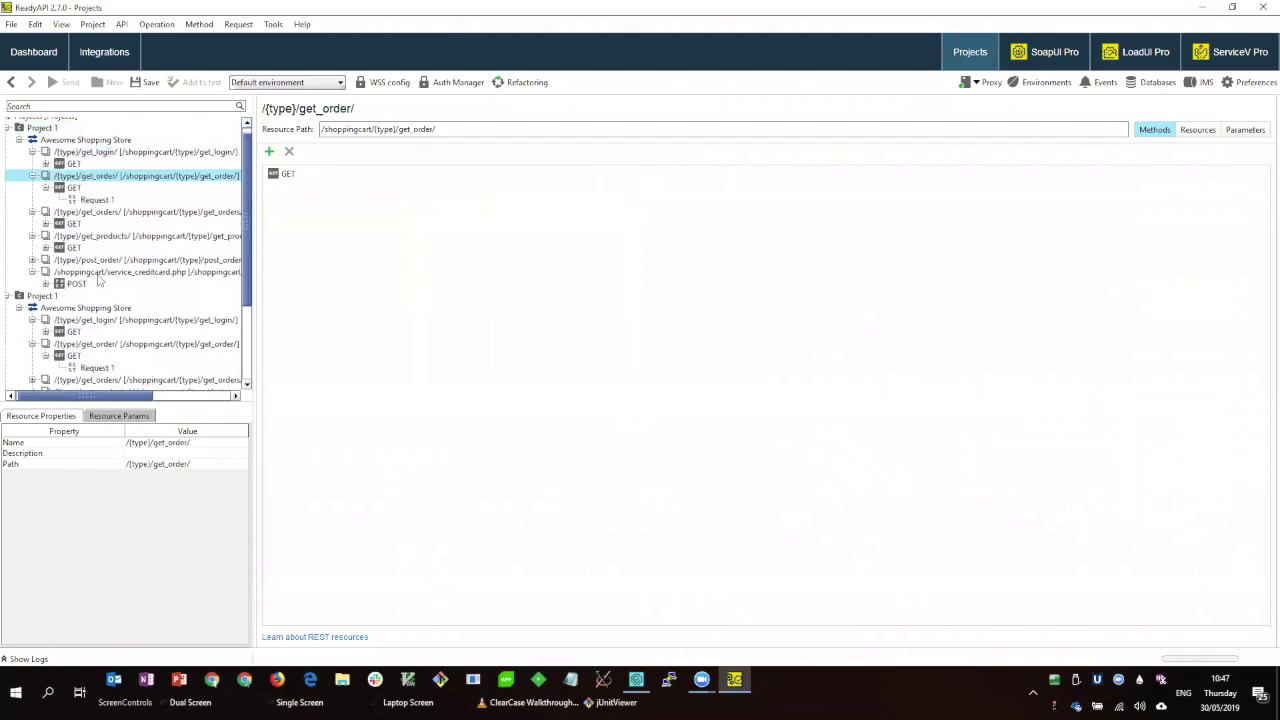
left_click(85, 239)
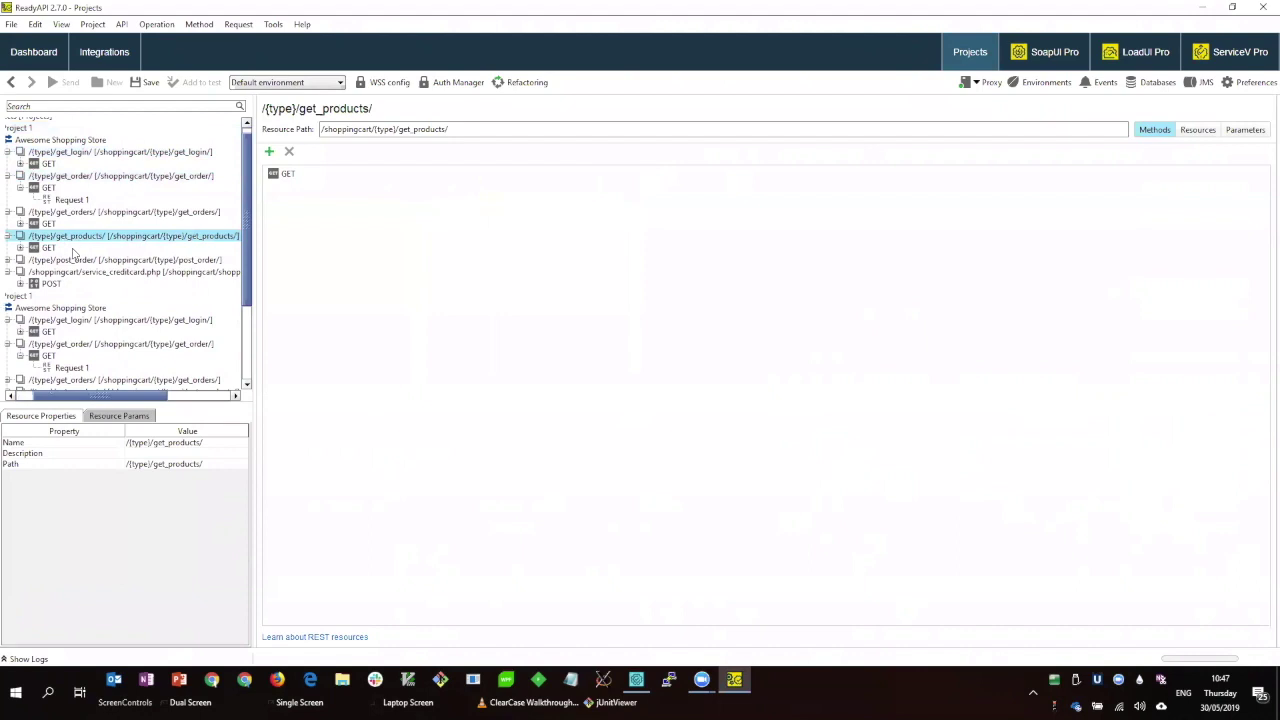
double_click(62, 248)
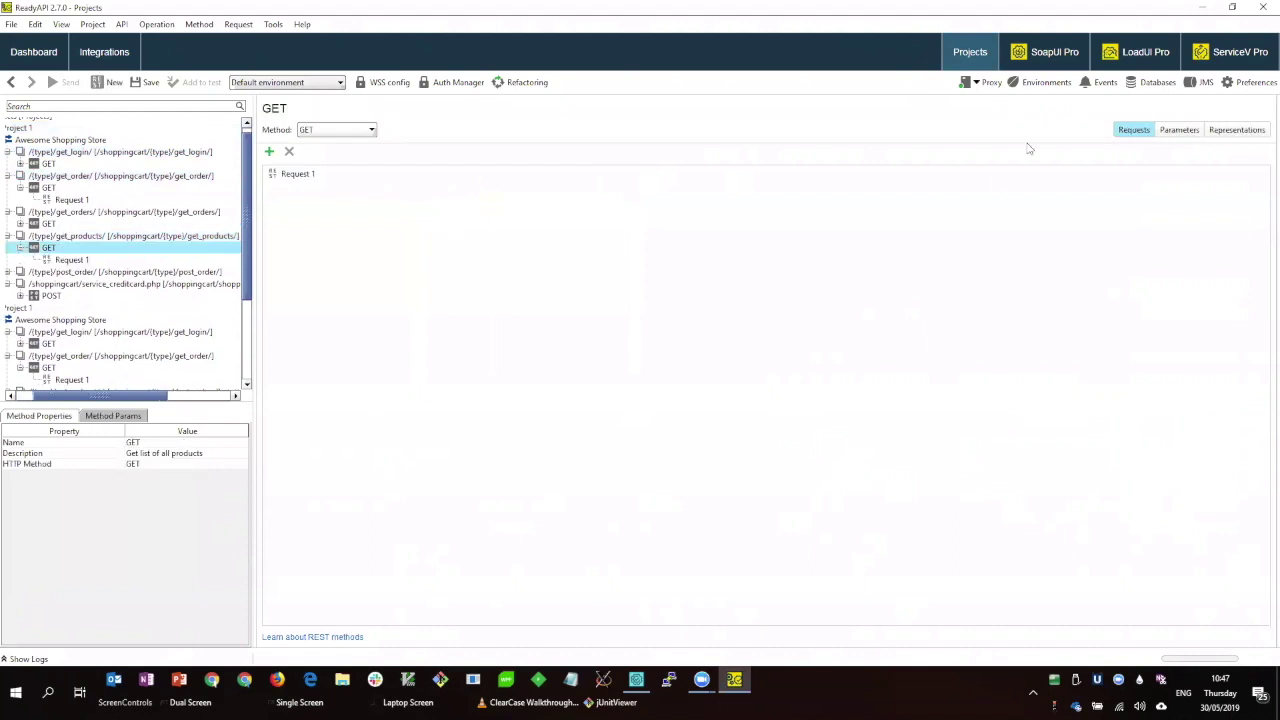
In SoapUI Pro, inspect the get_order test case and the custom properties of the post_order test case's POST Request.
left_click(1062, 50)
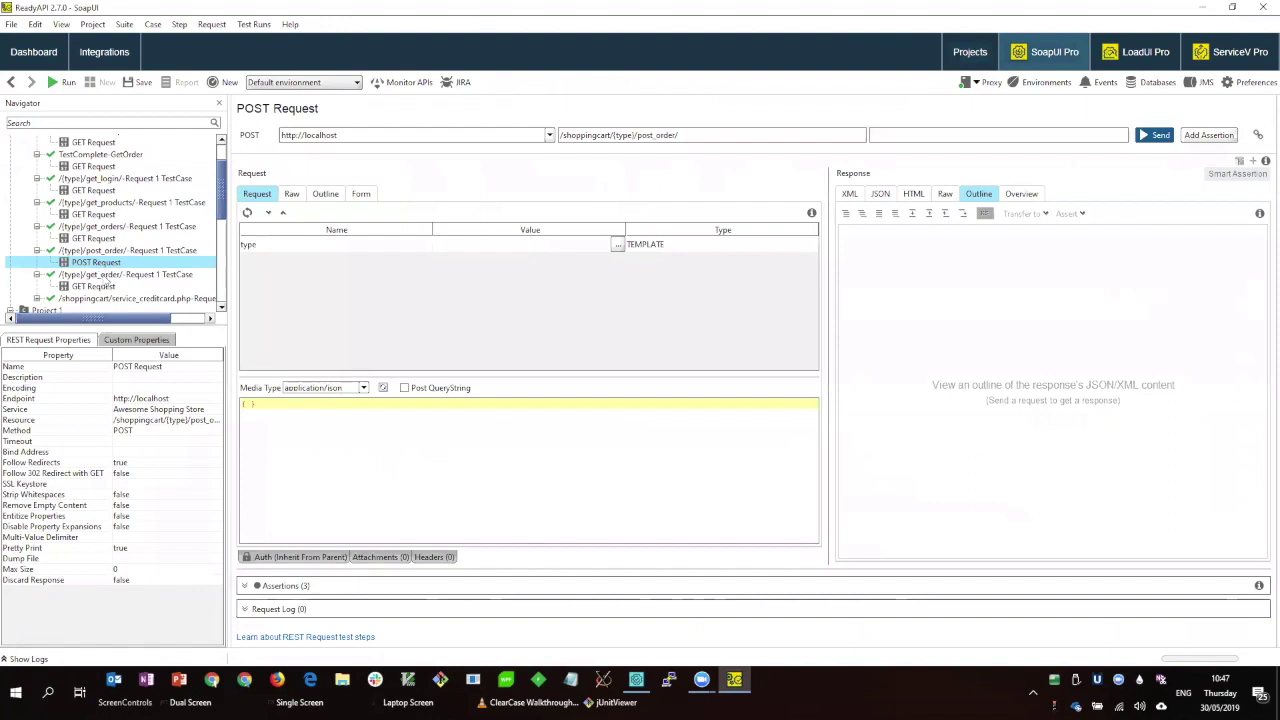
left_click(104, 276)
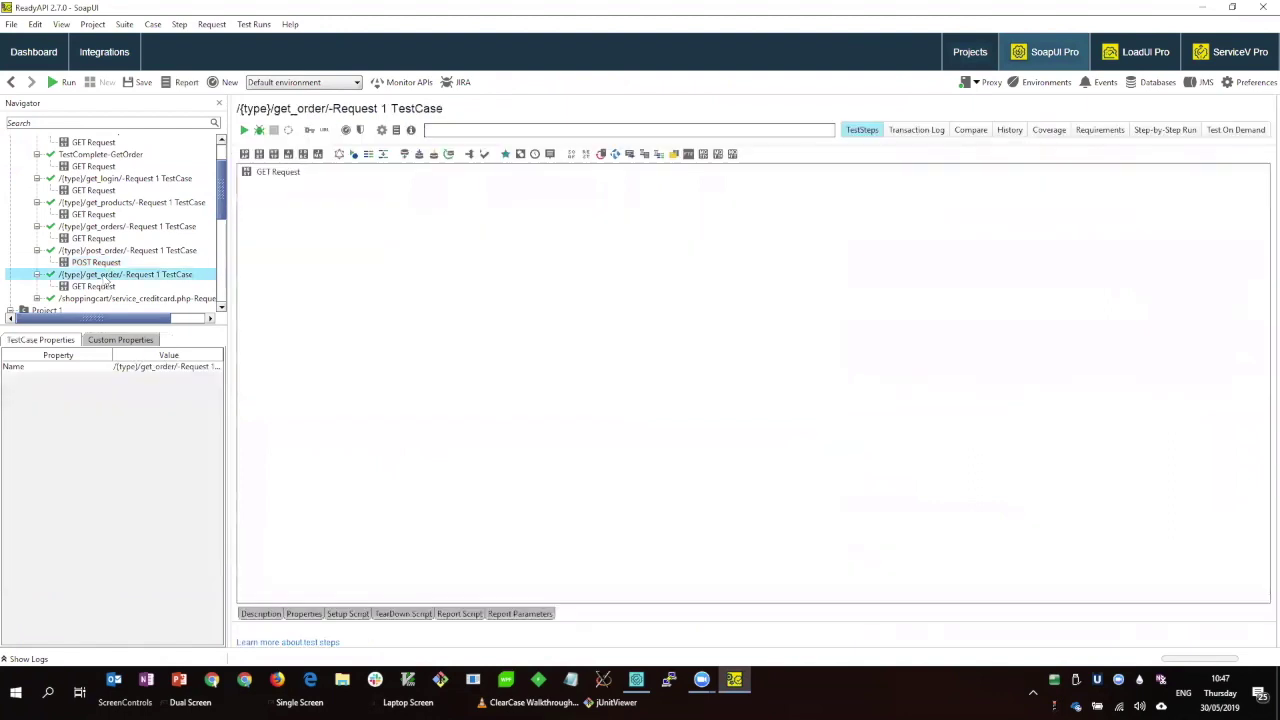
left_click(101, 265)
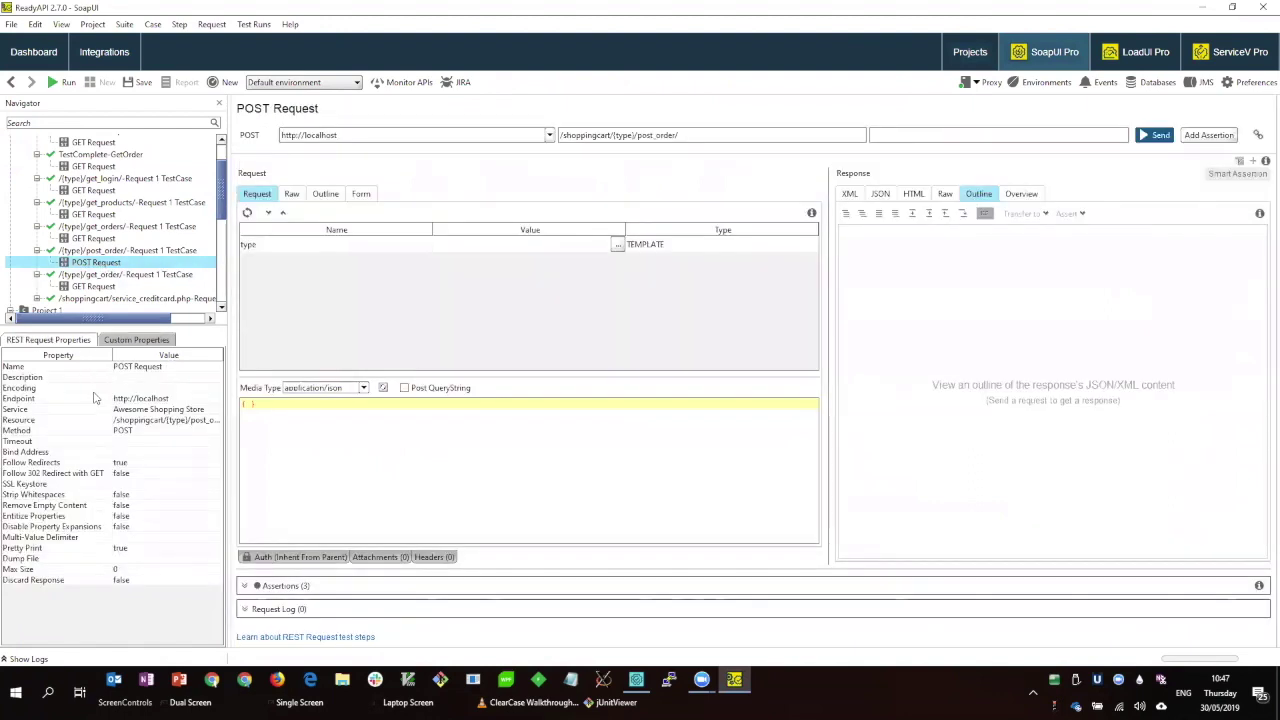
left_click(132, 340)
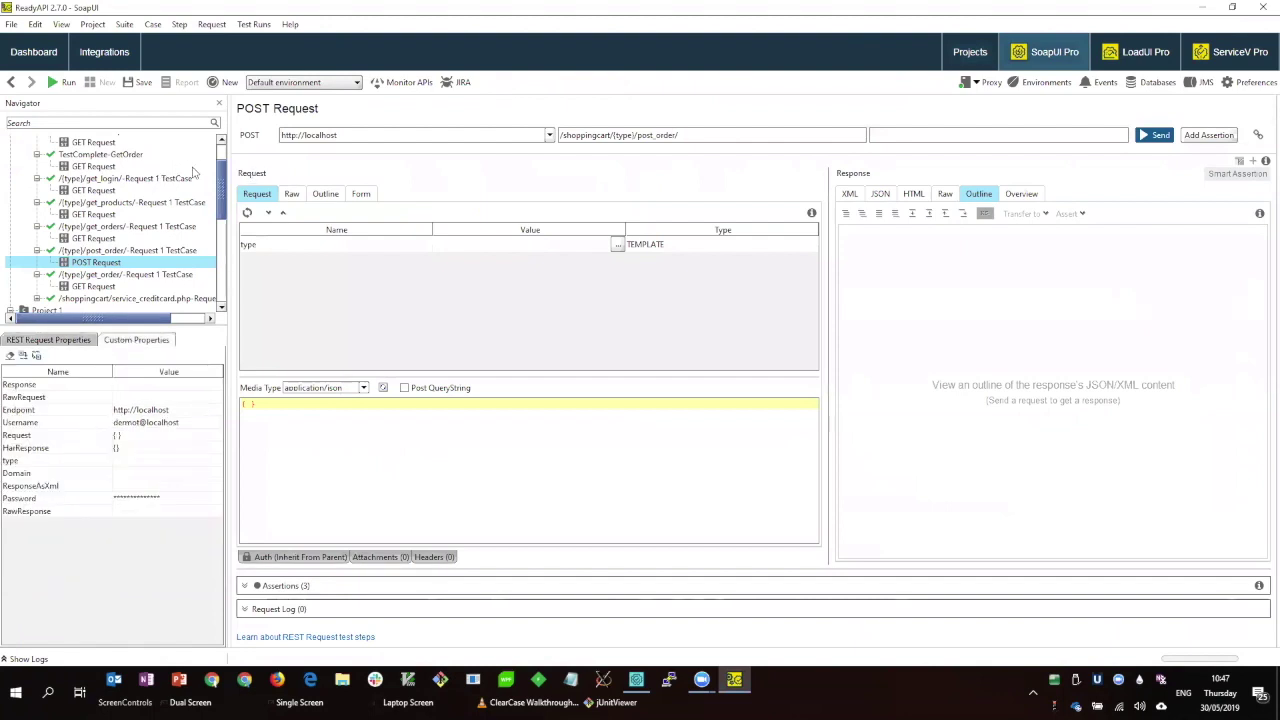
Open the GET Request of the BareGetOrderRequest test case and expand its list of assertions.
scroll(220, 152, "up", 2)
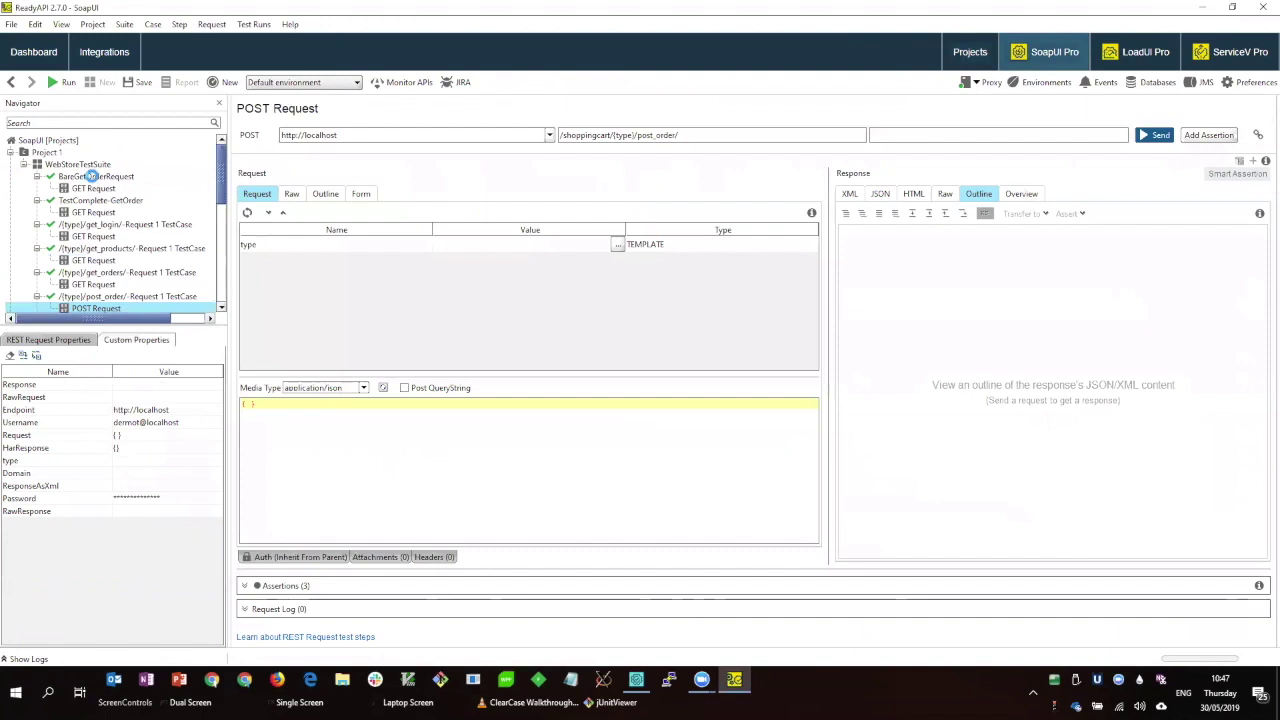
left_click(92, 177)
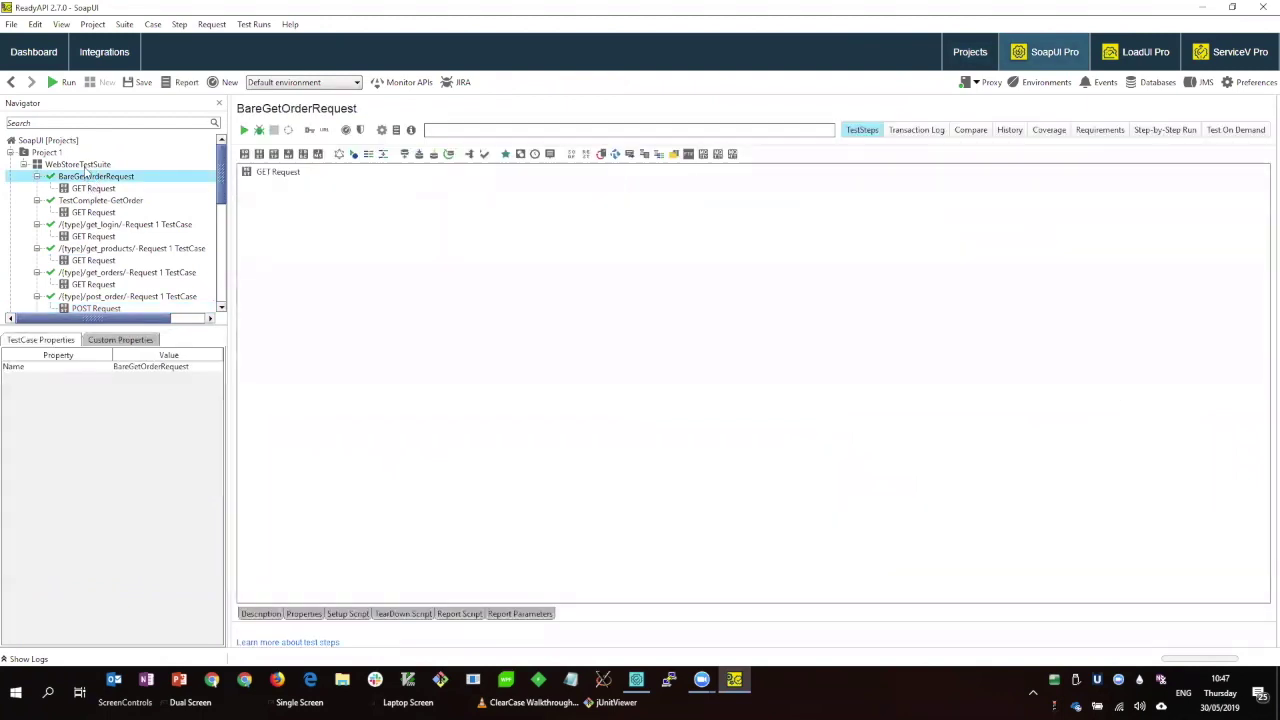
left_click(87, 190)
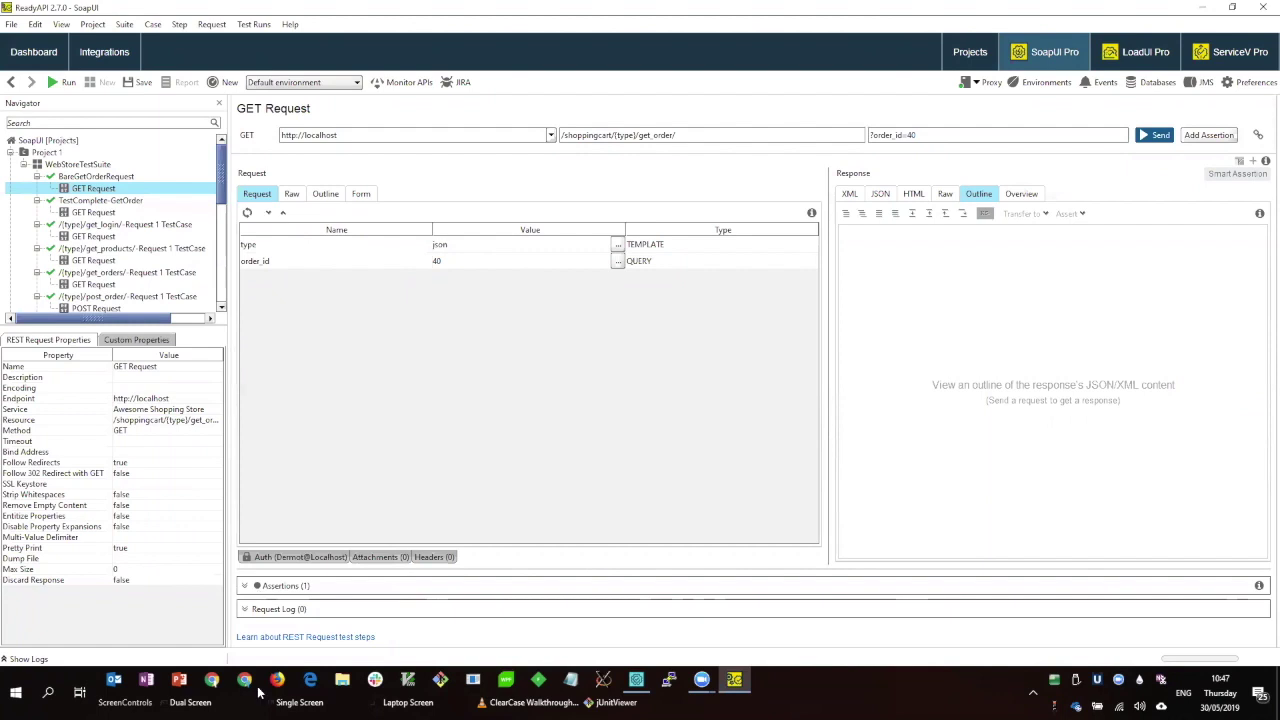
left_click(244, 585)
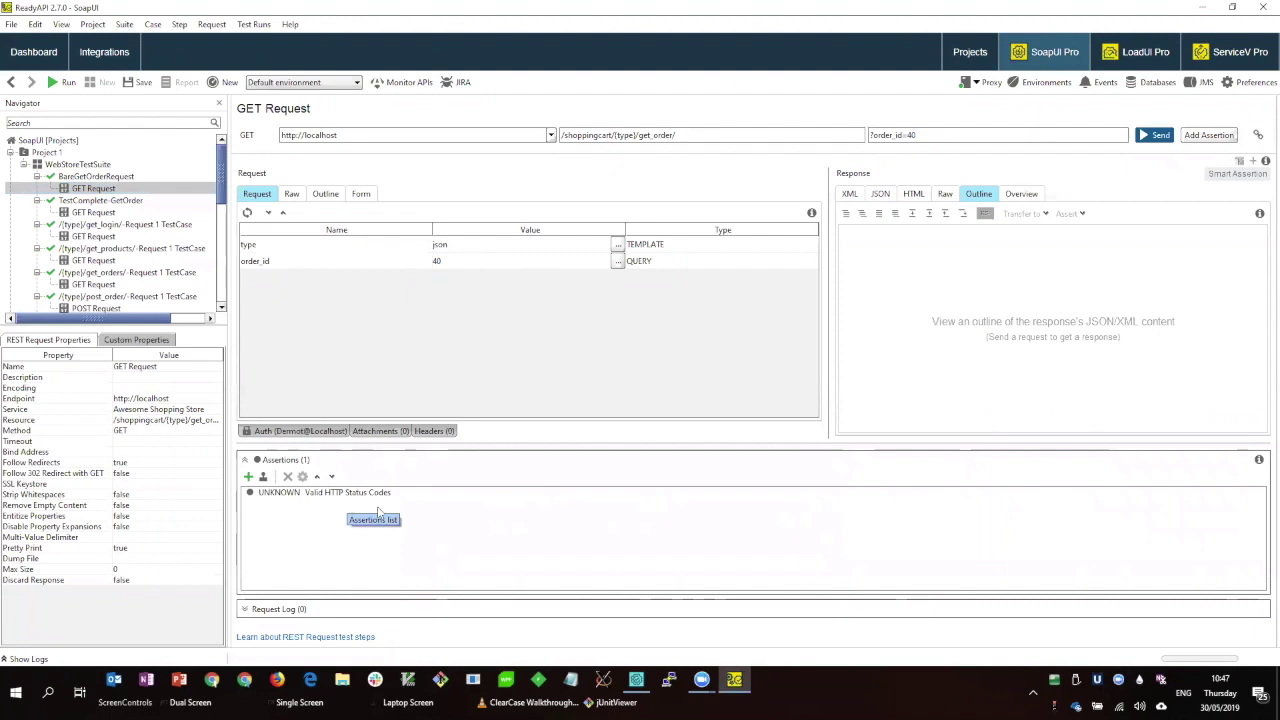
Send the GET request for order_id 40 and inspect the name and paymenttype values in the response outline.
left_click(1163, 136)
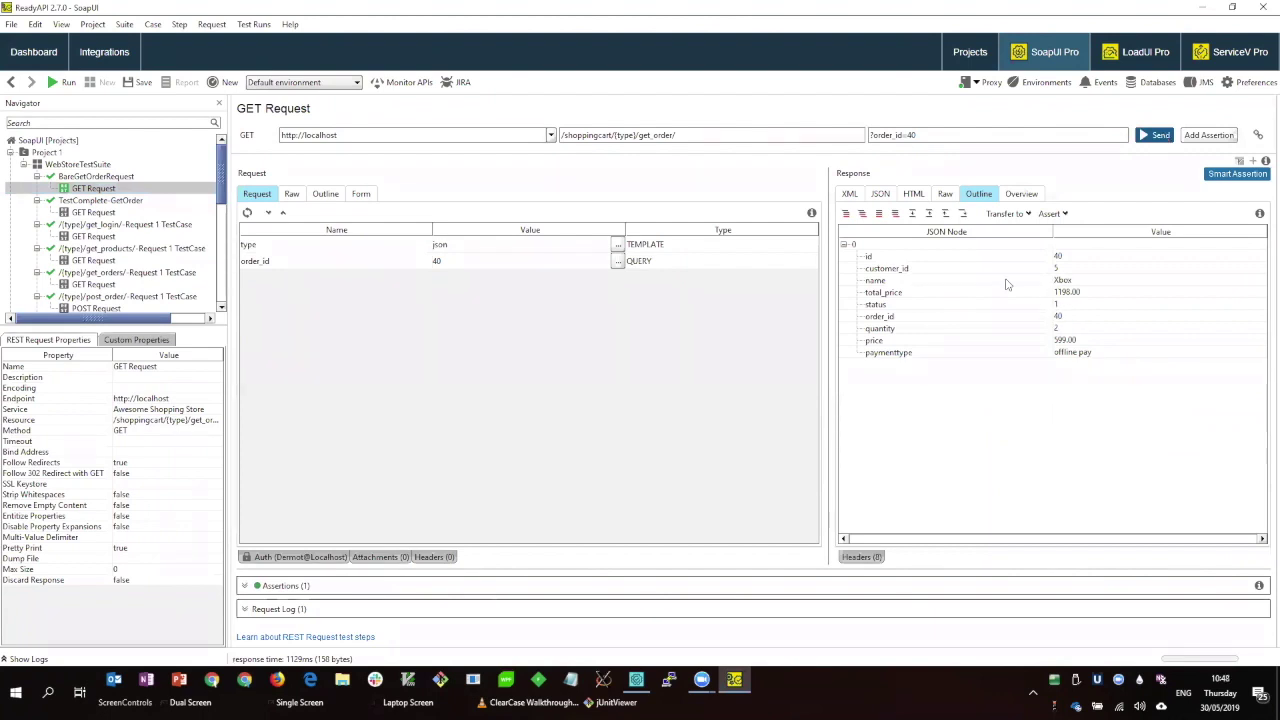
left_click(1062, 281)
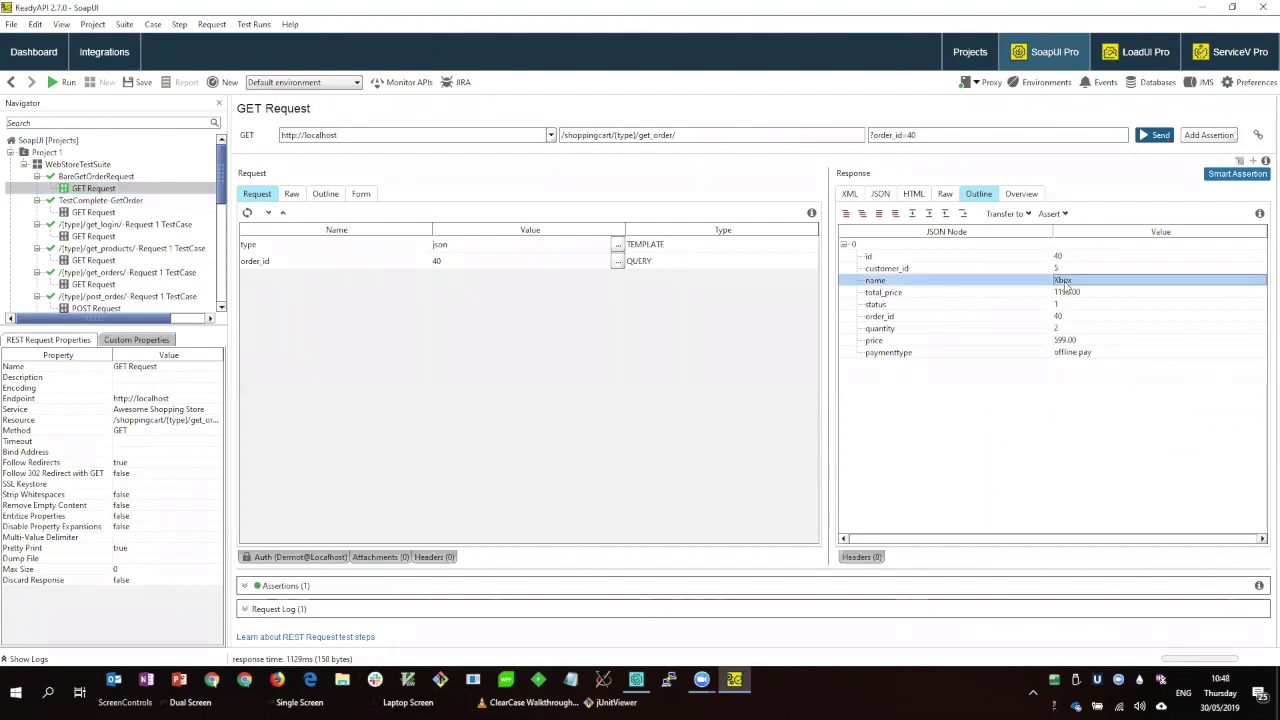
left_click(1099, 352)
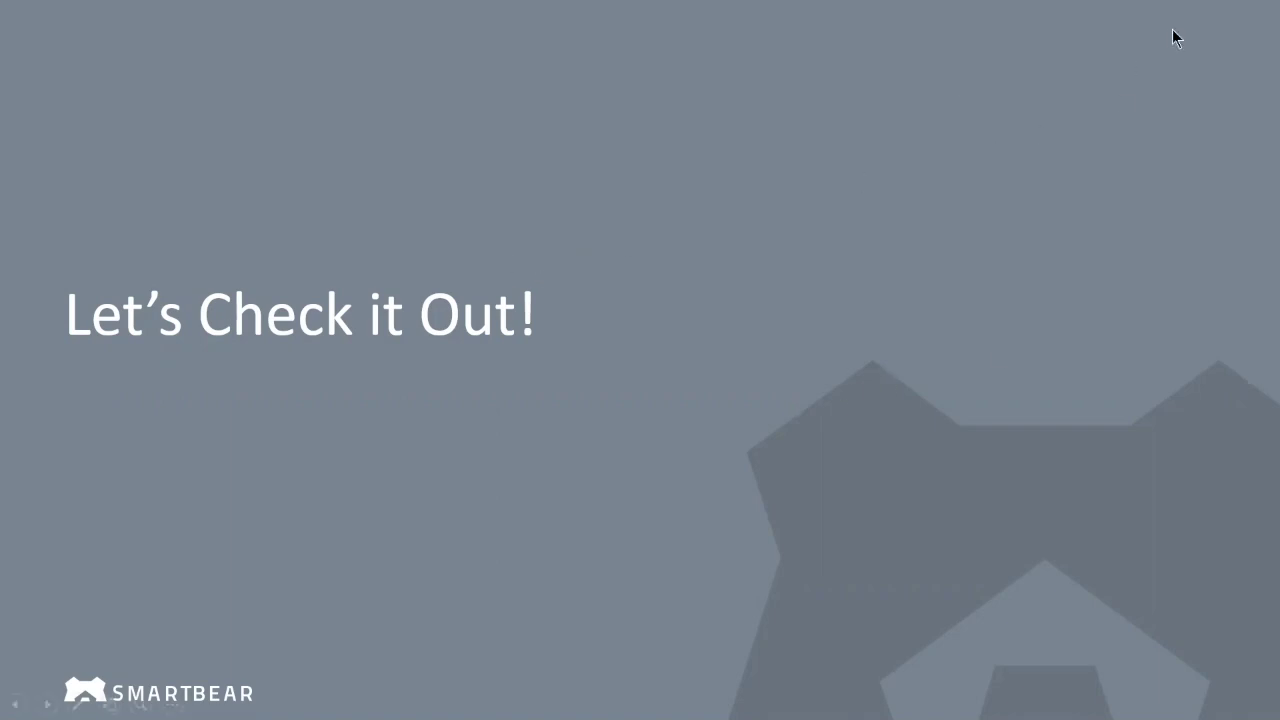
End the slide show, minimize PowerPoint and switch to the ShoppingCart Login issue in Jira in Chrome.
key("Escape")
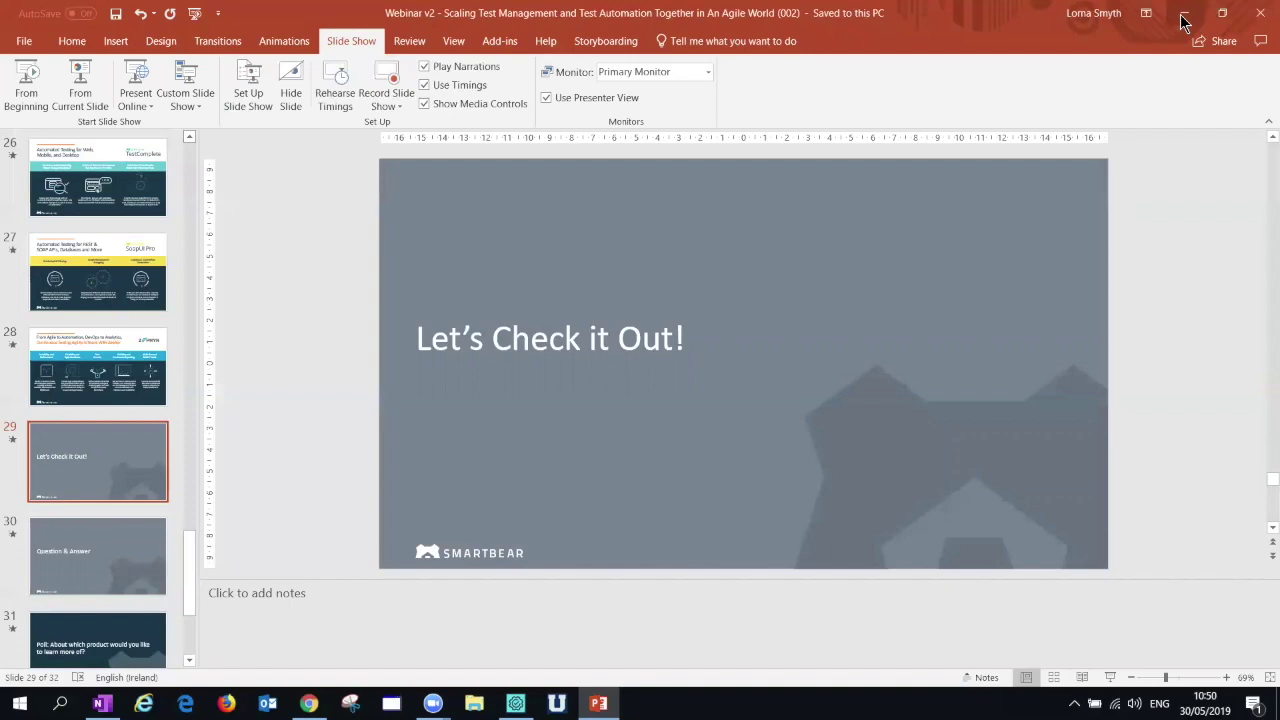
left_click(1183, 14)
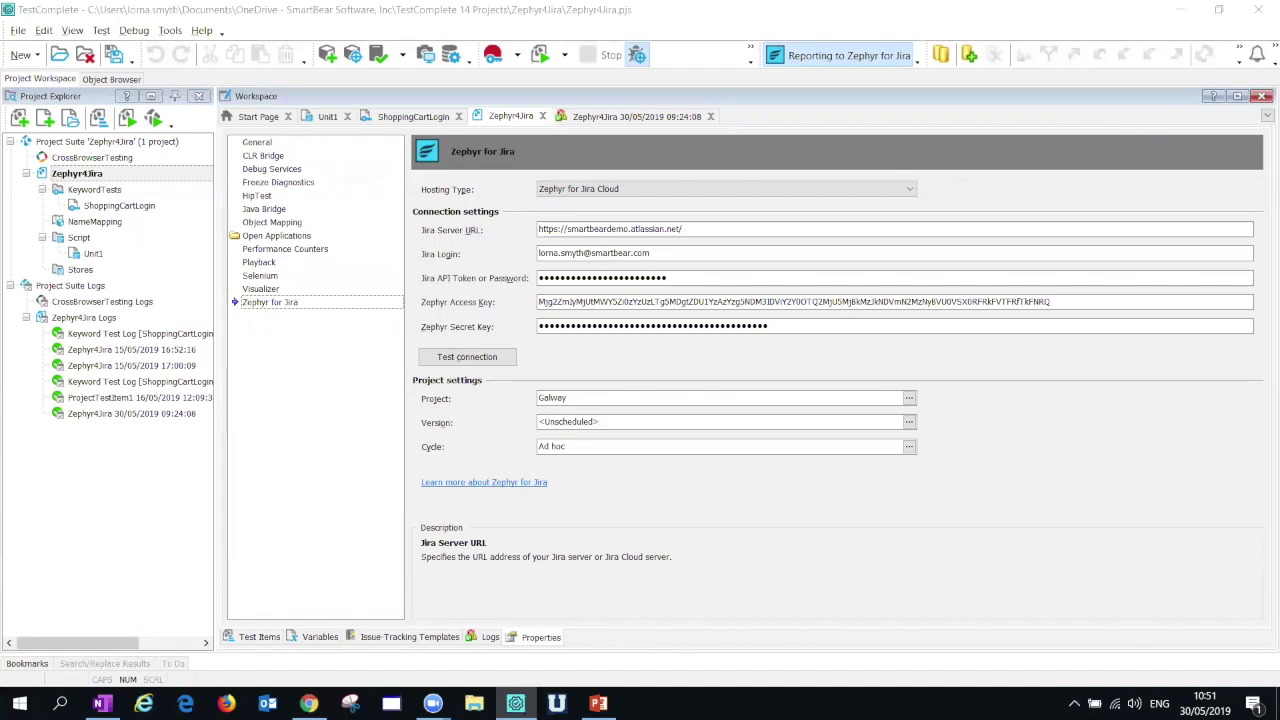
key("alt+Tab")
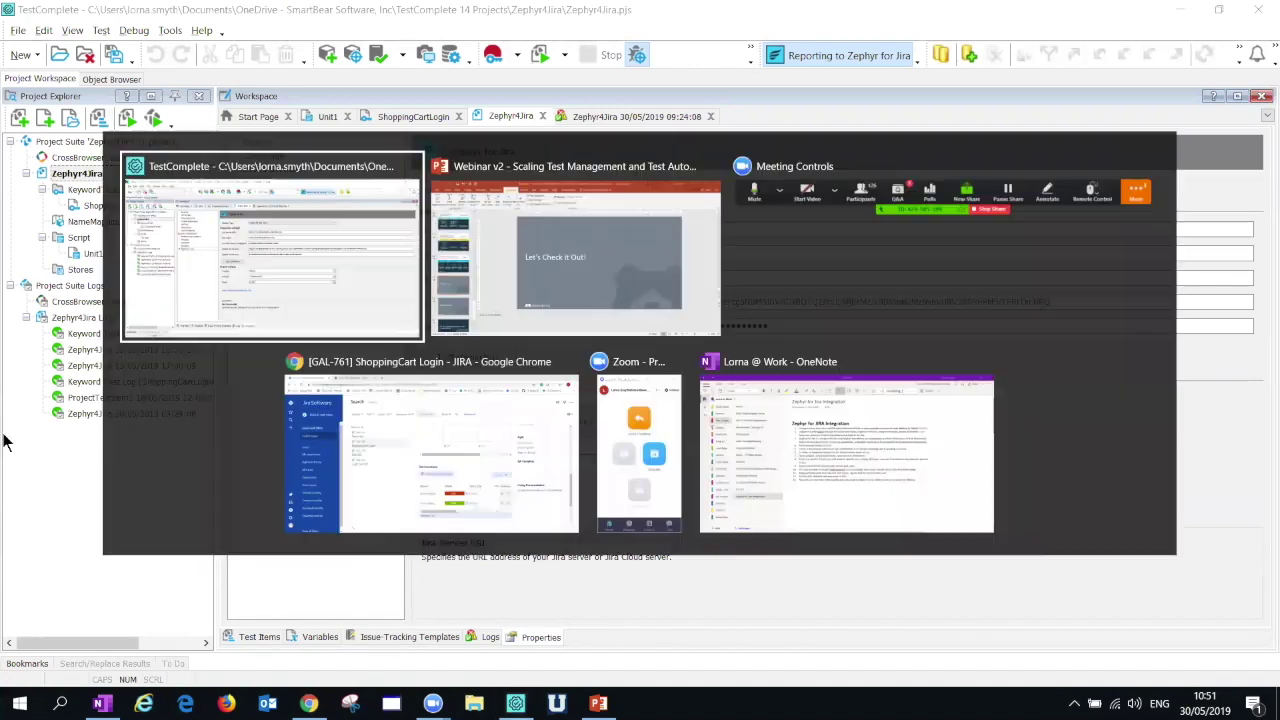
left_click(497, 456)
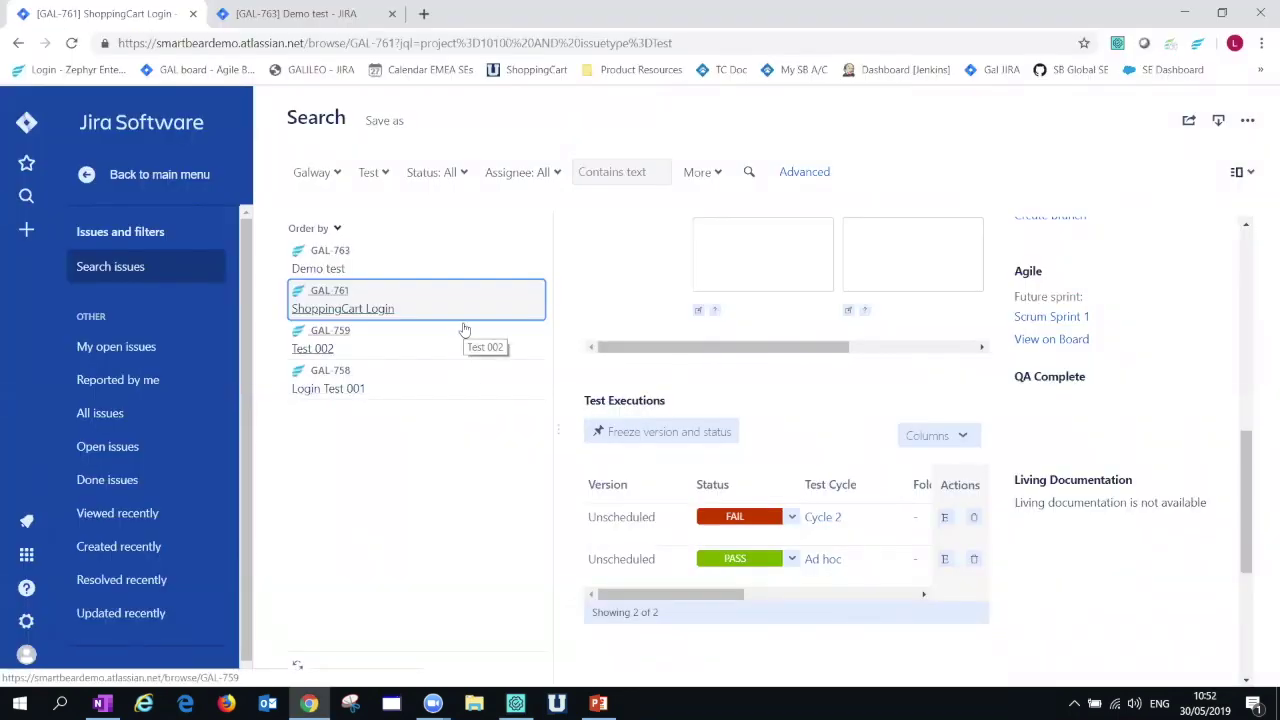
Look over the Zephyr test navigation in the other Jira browser tab and open the ShoppingCart Login test GAL-761.
left_click(280, 20)
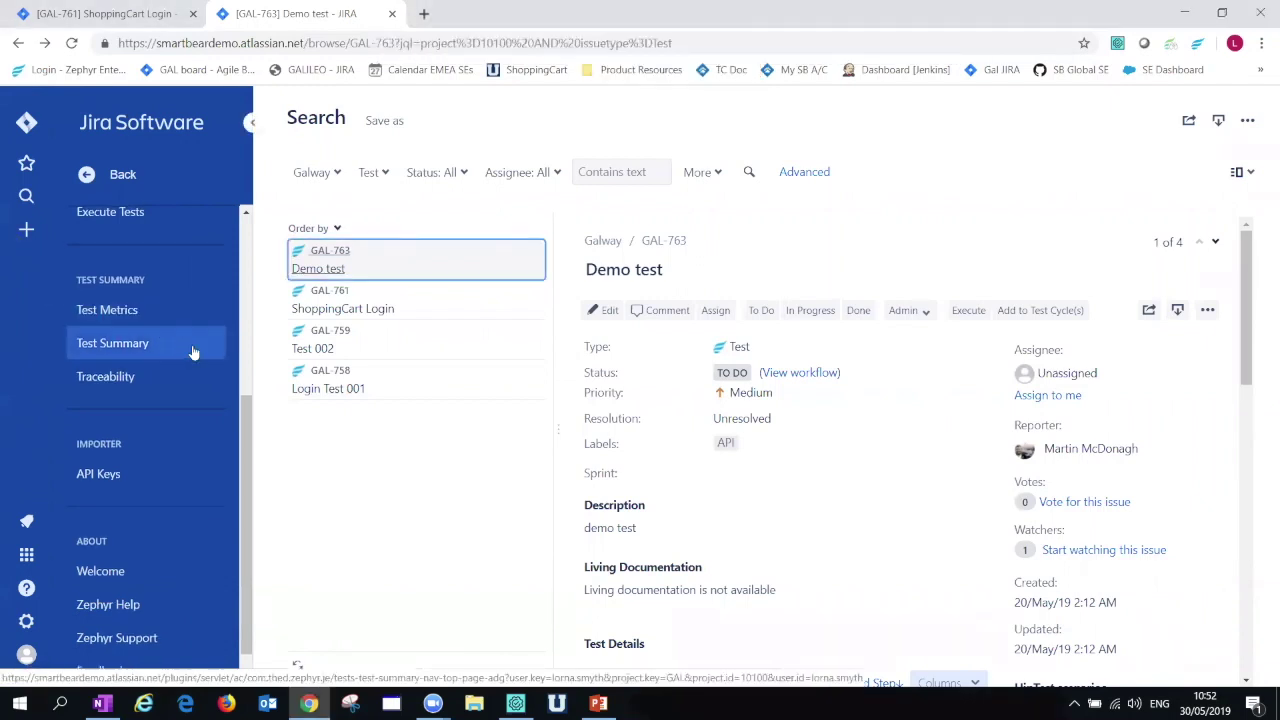
scroll(192, 380, "up", 3)
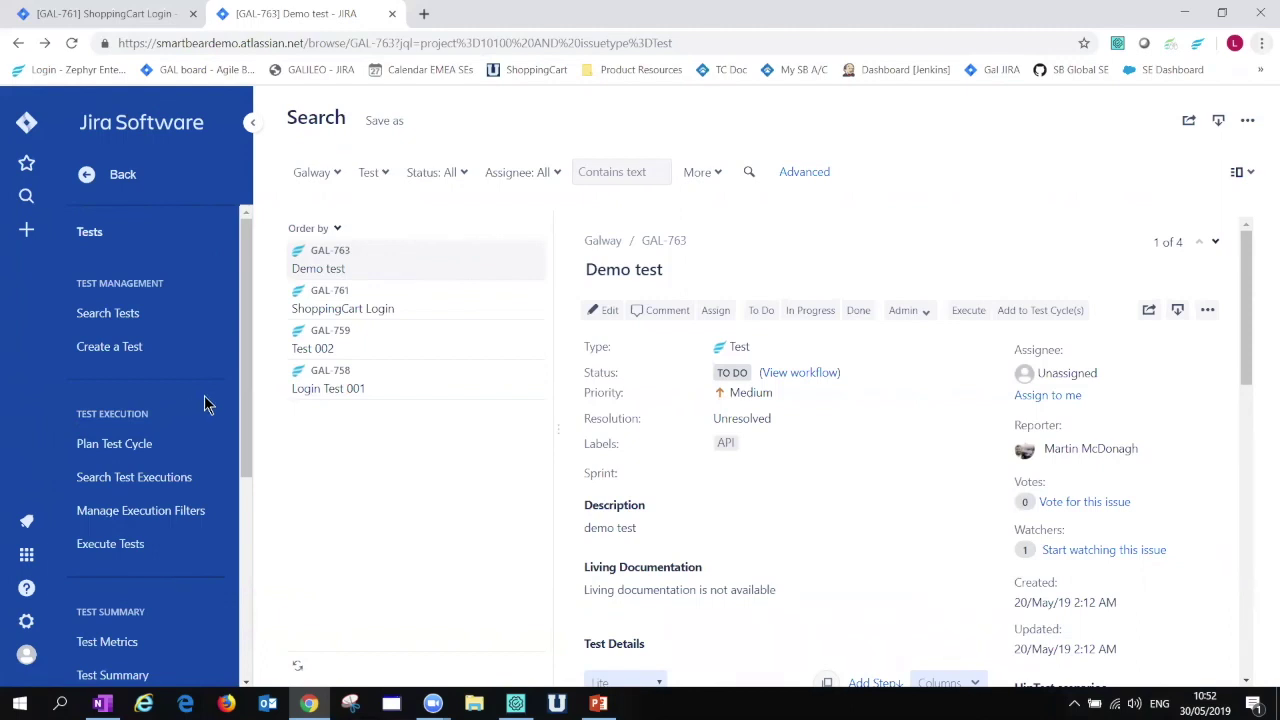
left_click(332, 311)
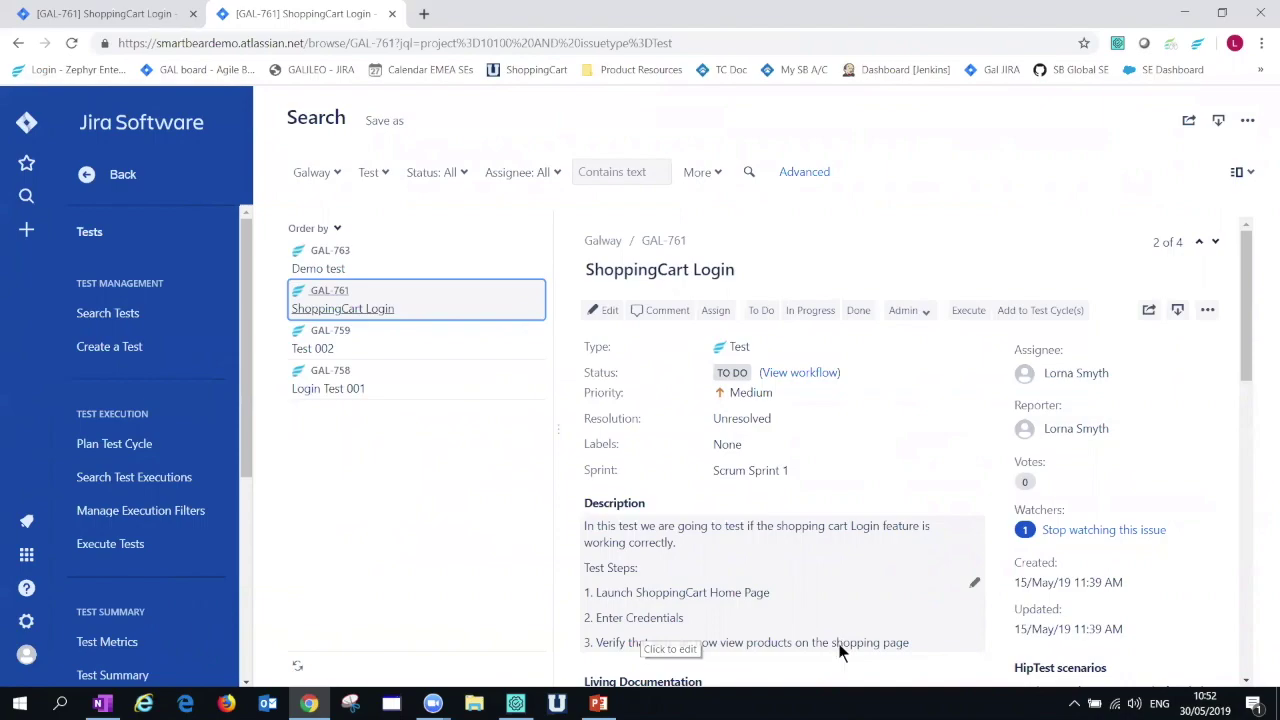
Switch to TestComplete and review the ShoppingCartLogin keyword test and the Zephyr4Jira project's test items.
key("alt+Tab")
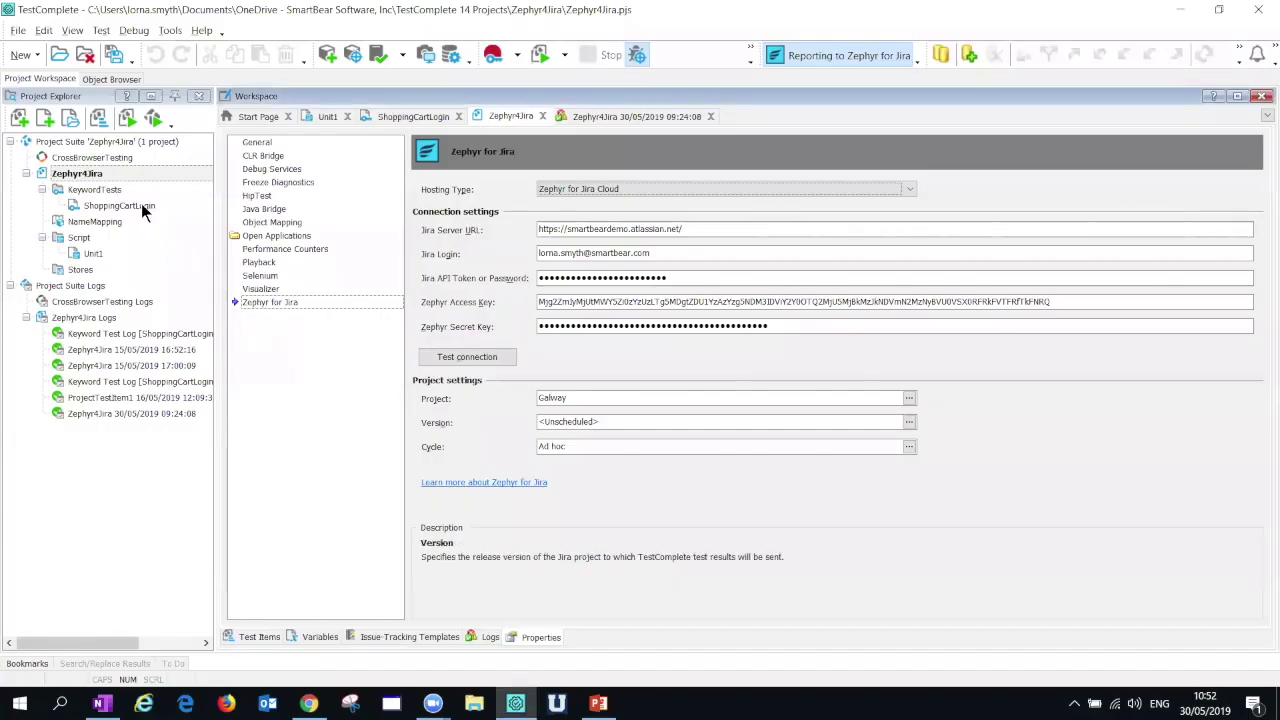
double_click(152, 207)
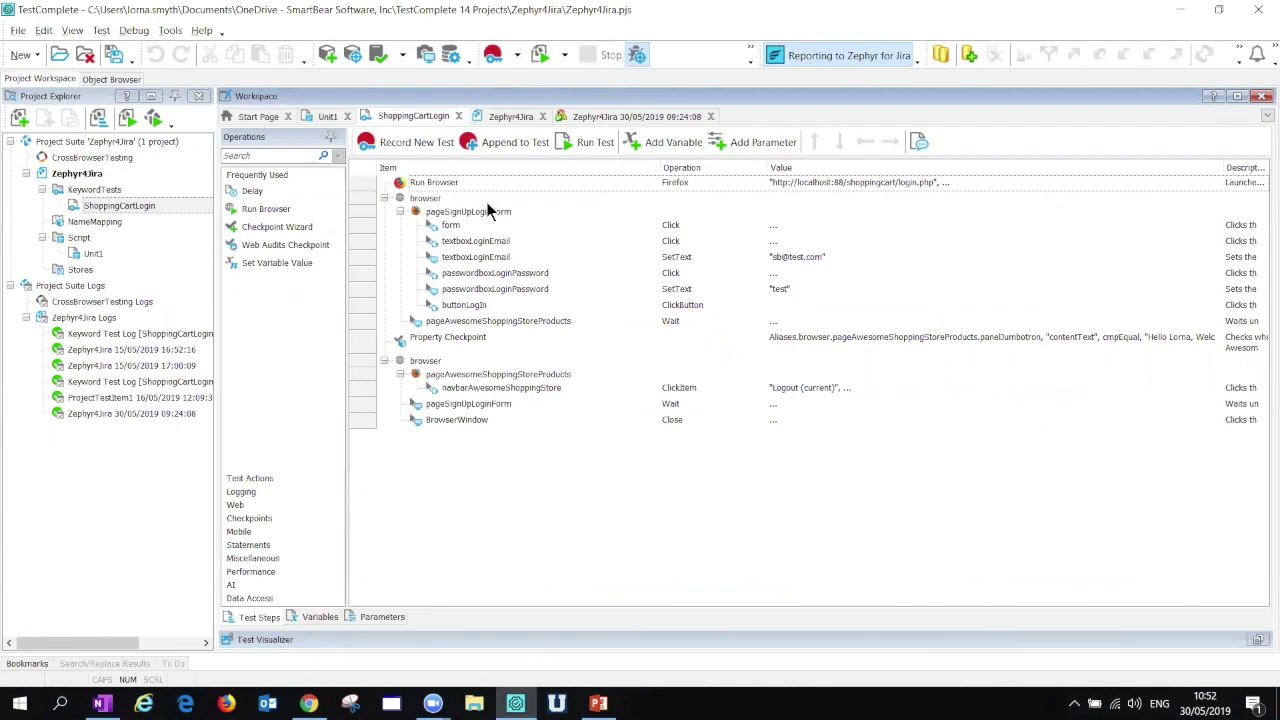
double_click(158, 175)
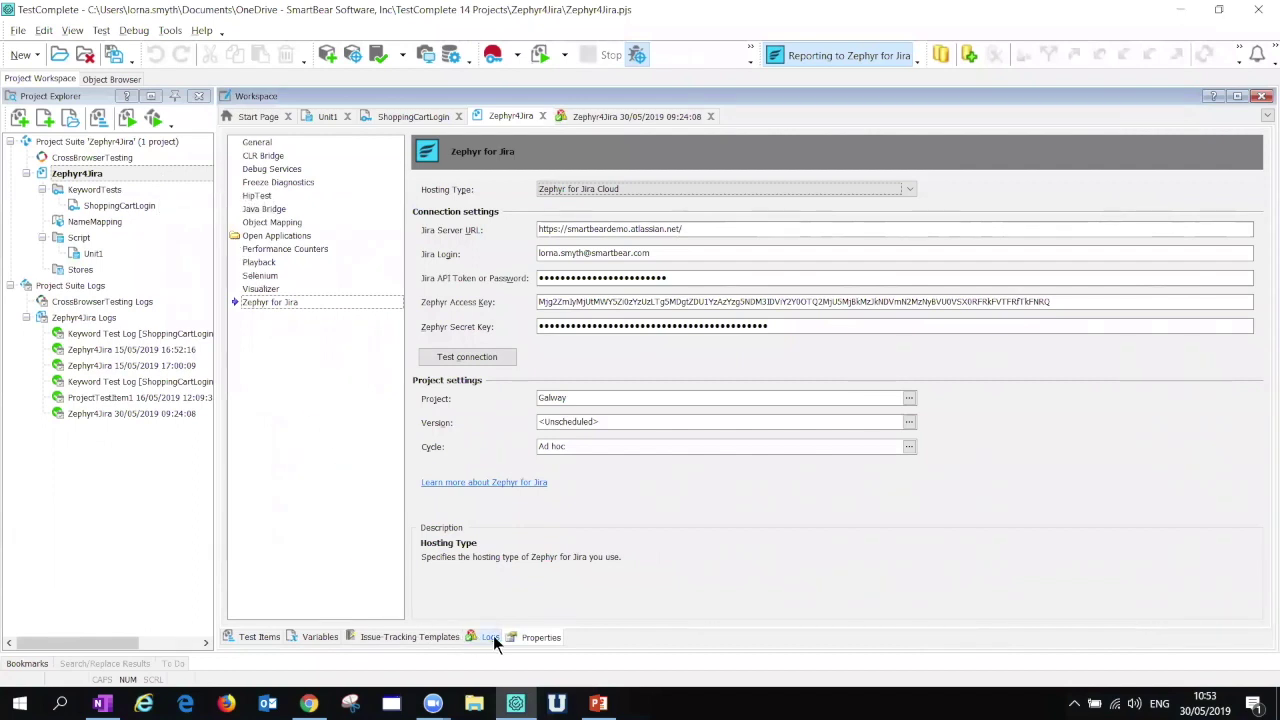
left_click(252, 637)
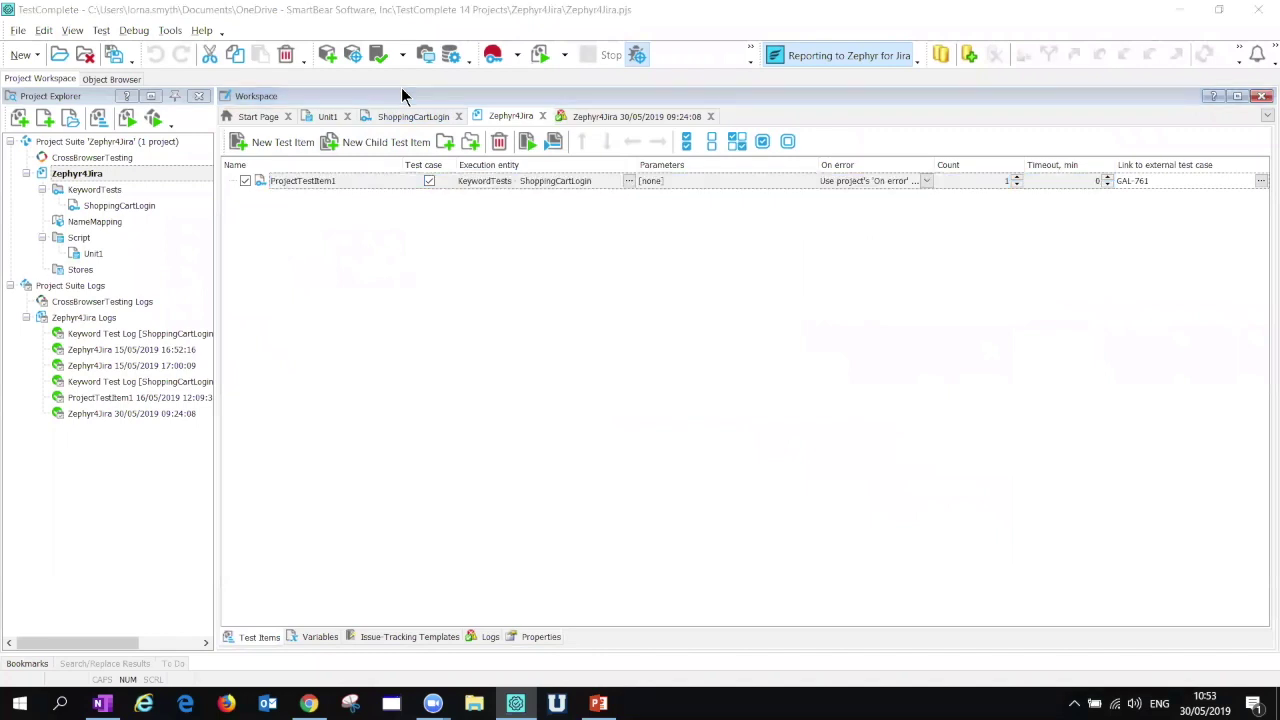
Review the project's Zephyr for Jira connection settings, pointing out the Zephyr Access Key and Zephyr Secret Key fields.
left_click(537, 637)
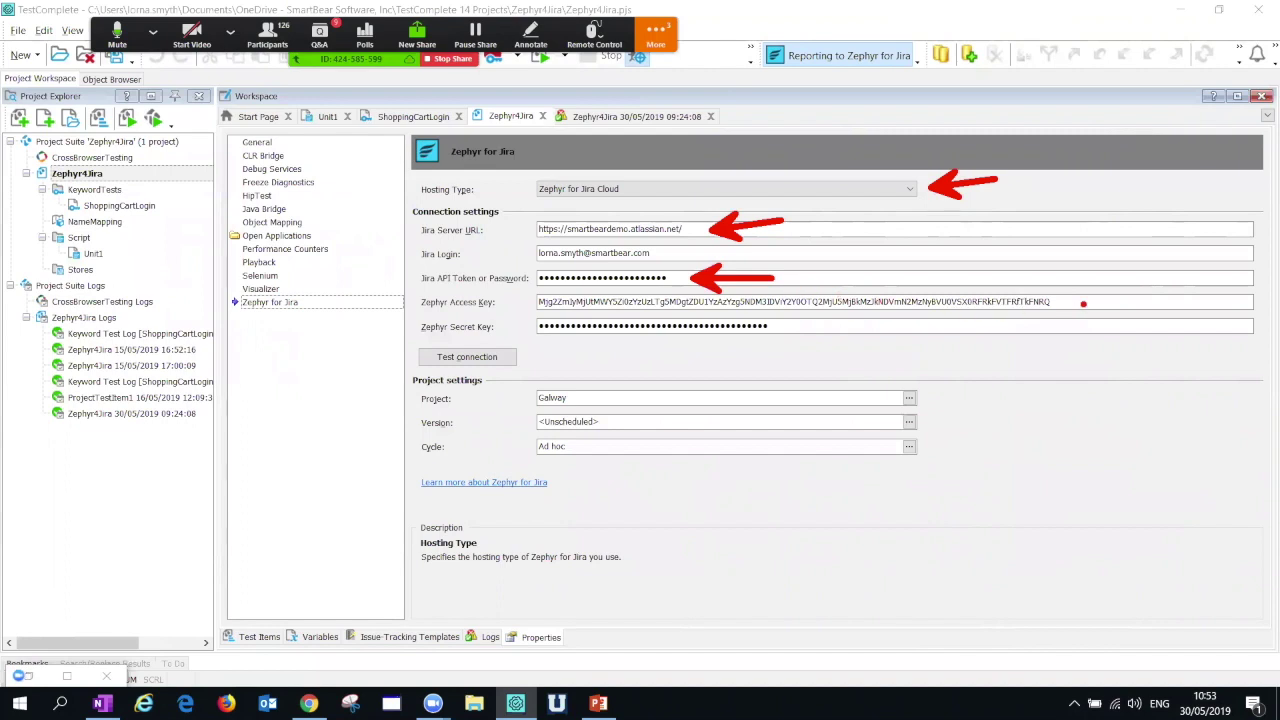
left_click(1082, 302)
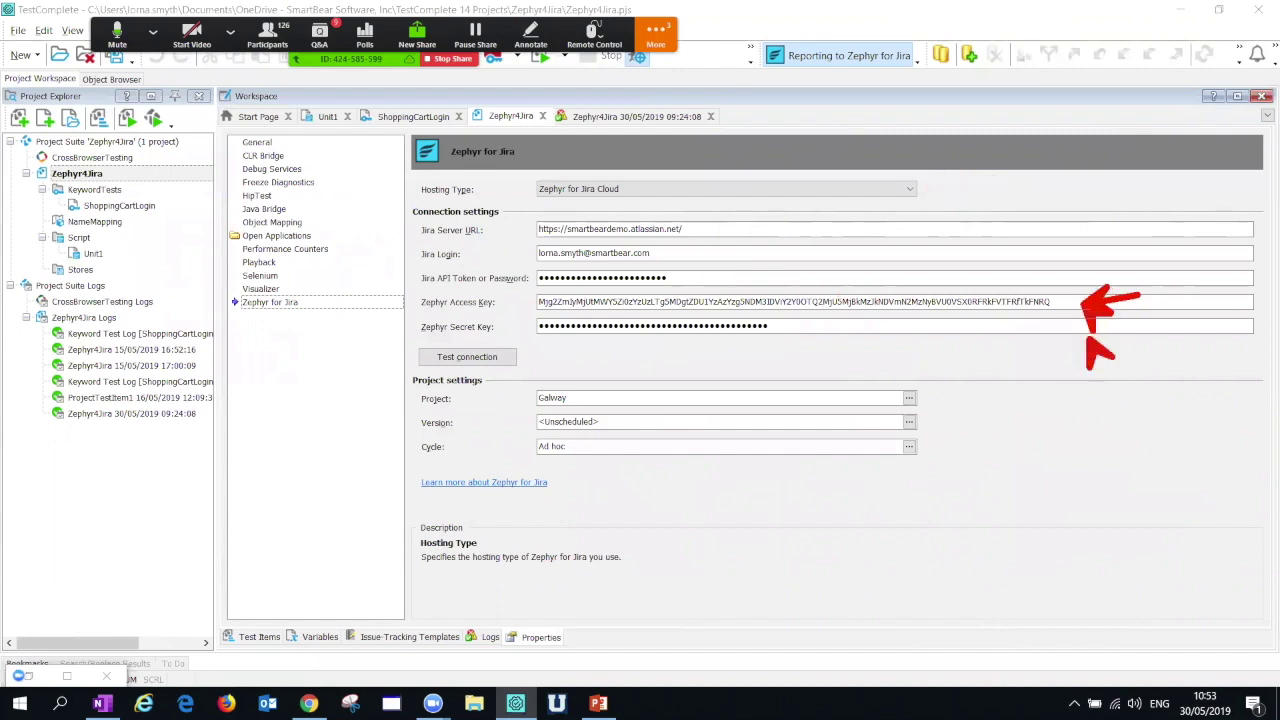
left_click(1087, 340)
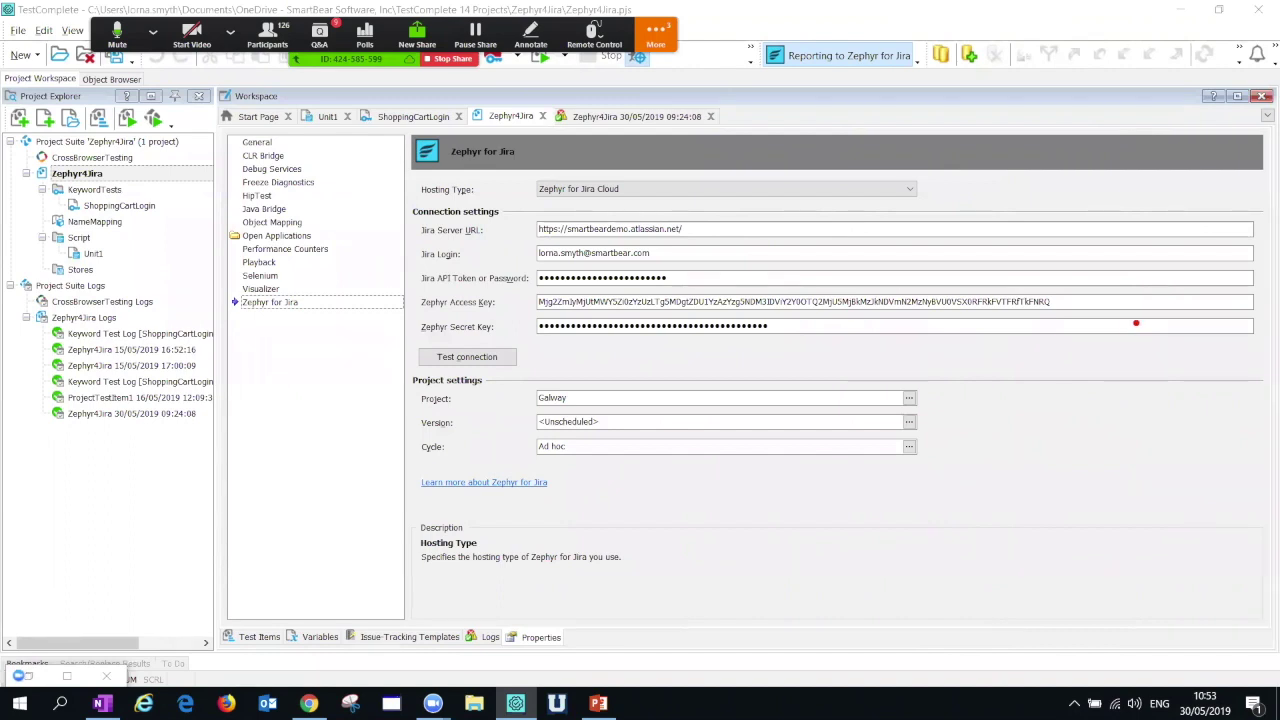
left_click(1099, 307)
left_click(1097, 332)
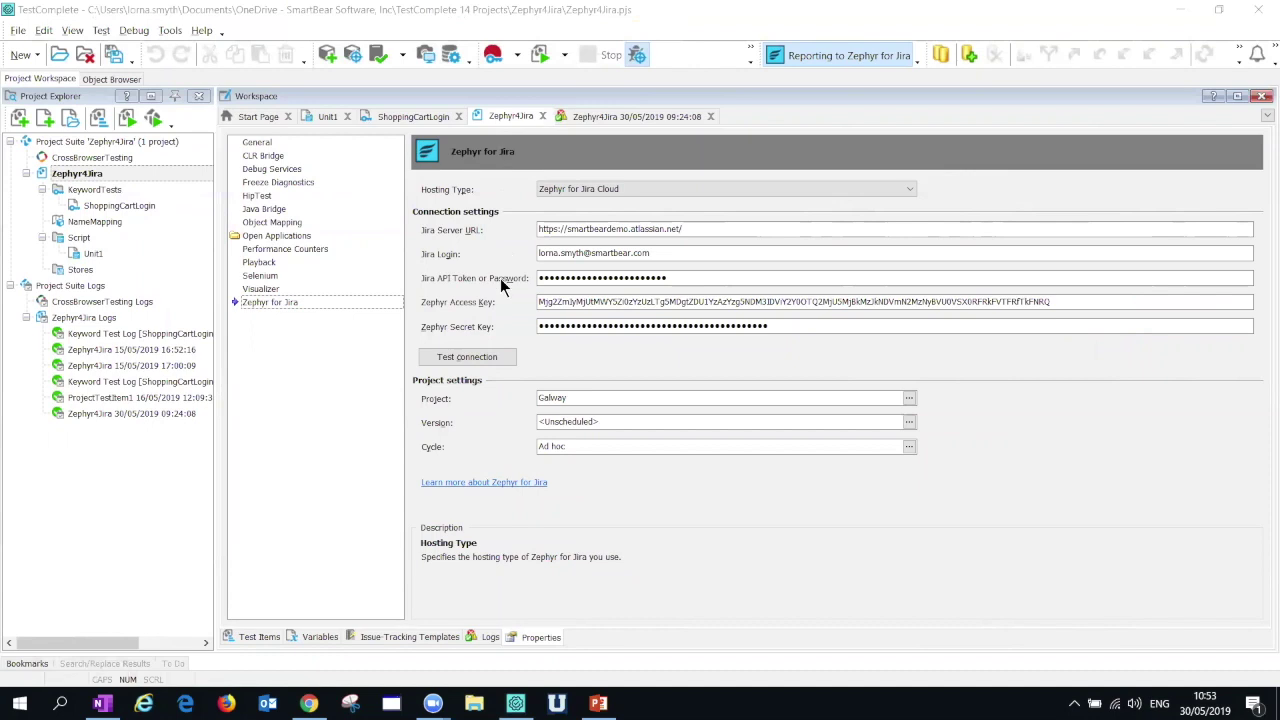
Test the Zephyr for Jira connection and view the selectable Jira projects without changing the chosen project.
left_click(490, 356)
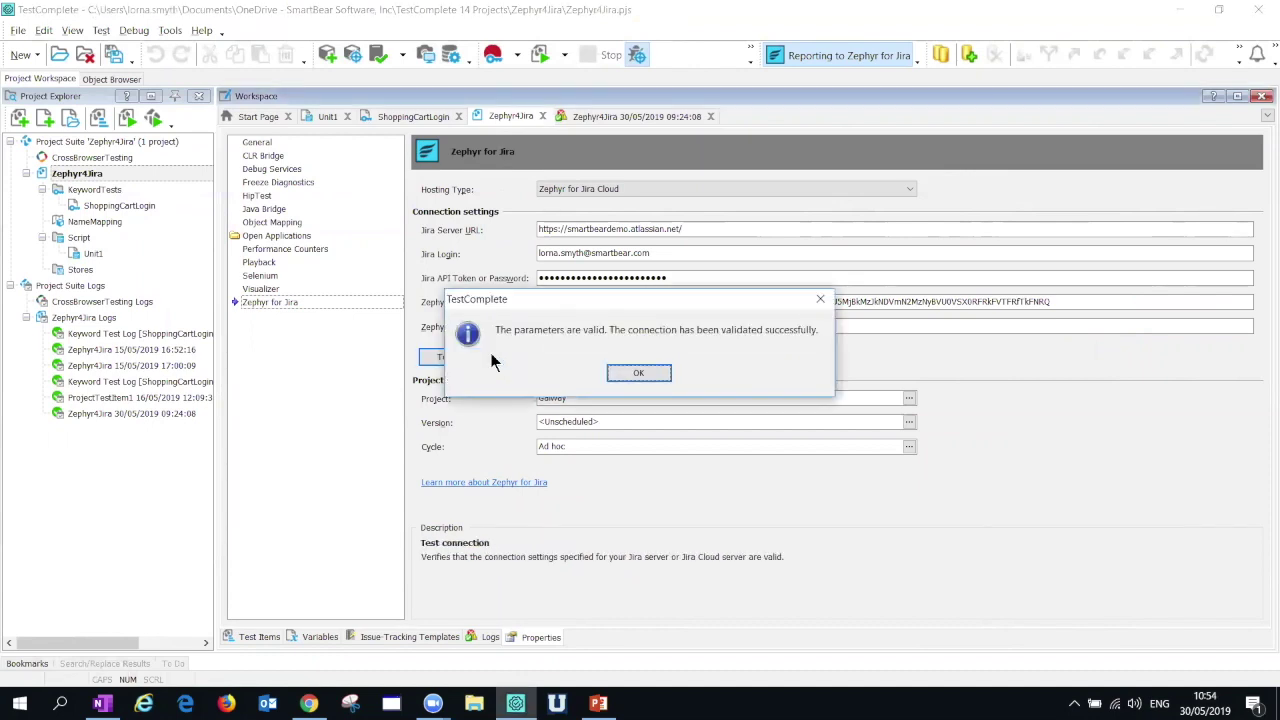
left_click(628, 372)
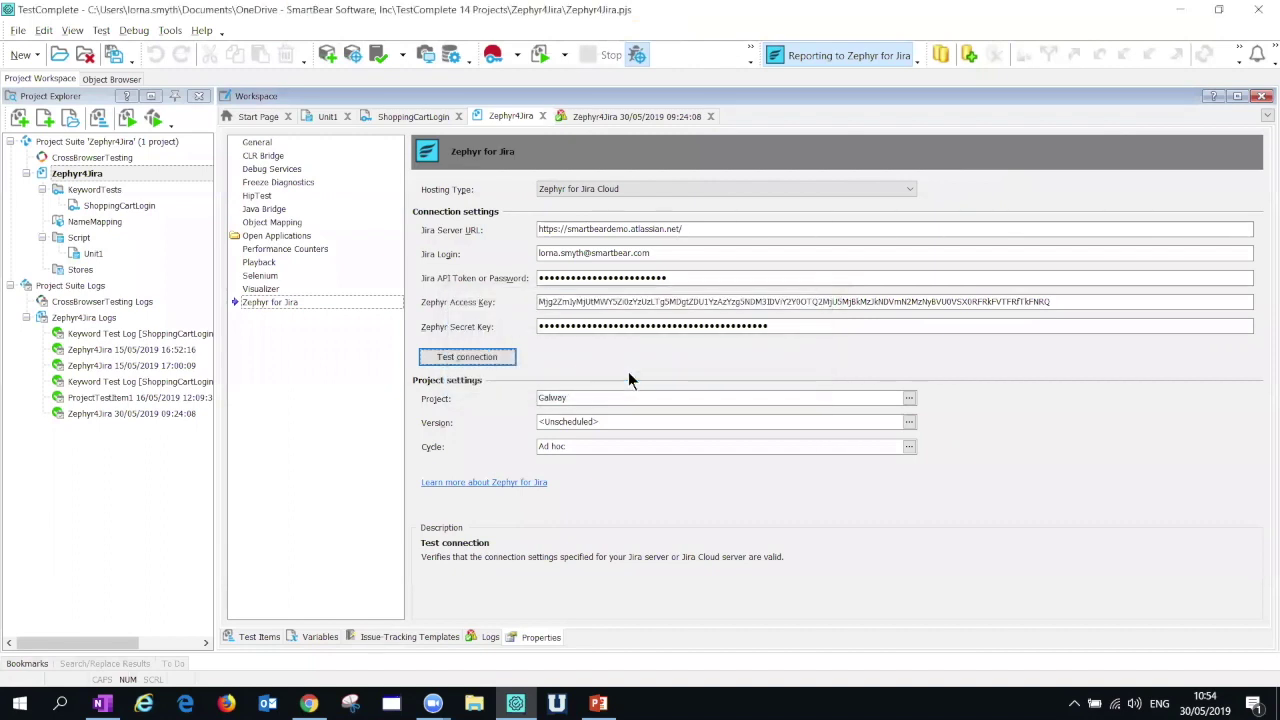
left_click(885, 413)
left_click(910, 399)
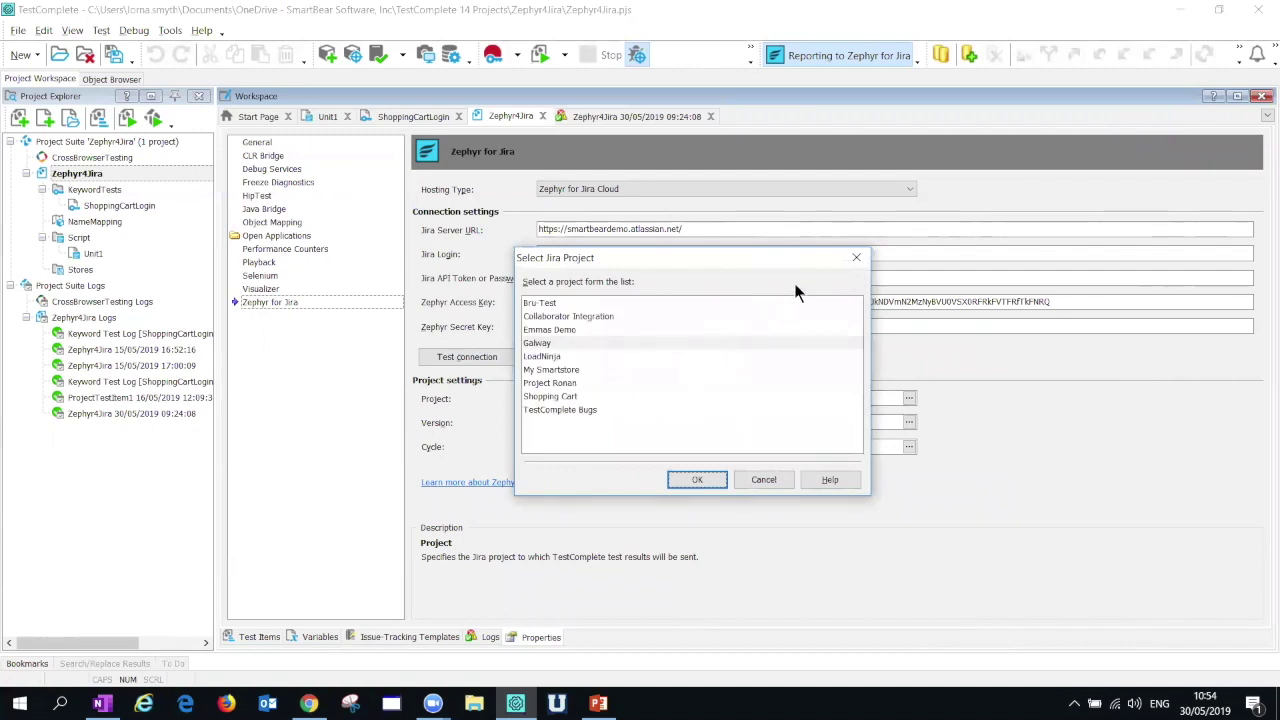
left_click(855, 257)
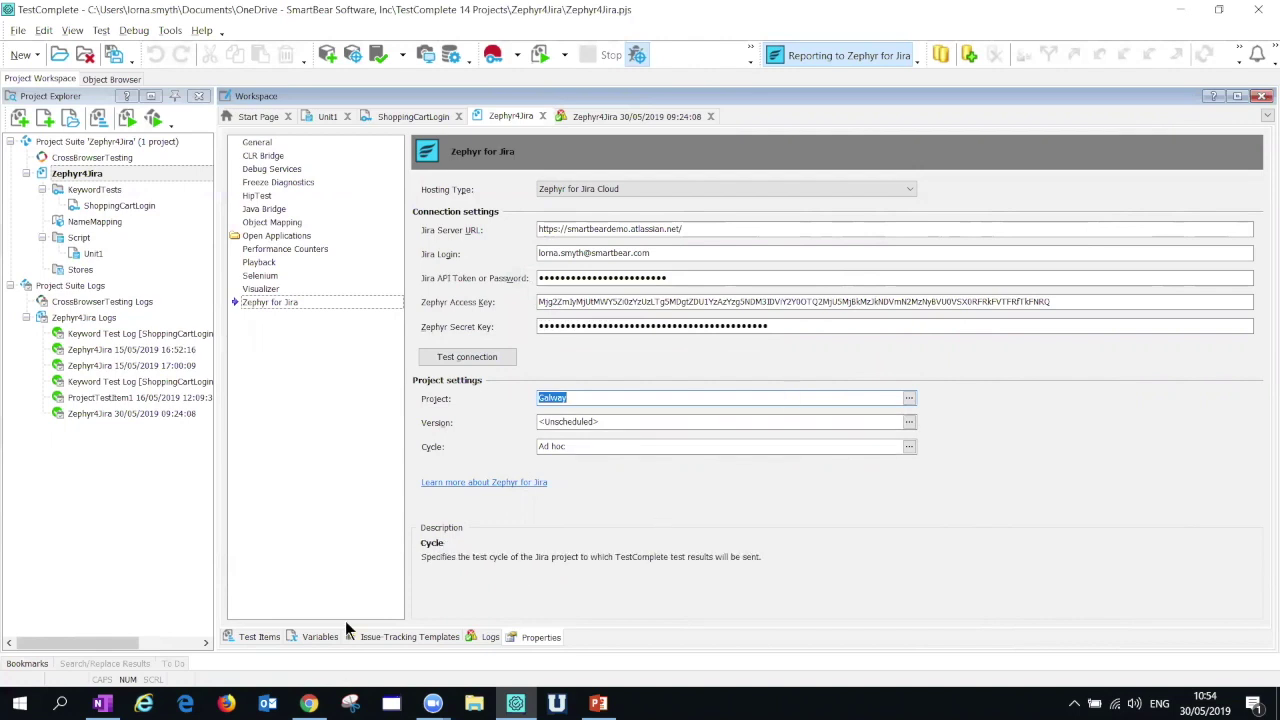
Add the ShoppingCartLogin keyword test to the Zephyr4Jira project's test items three more times.
left_click(259, 637)
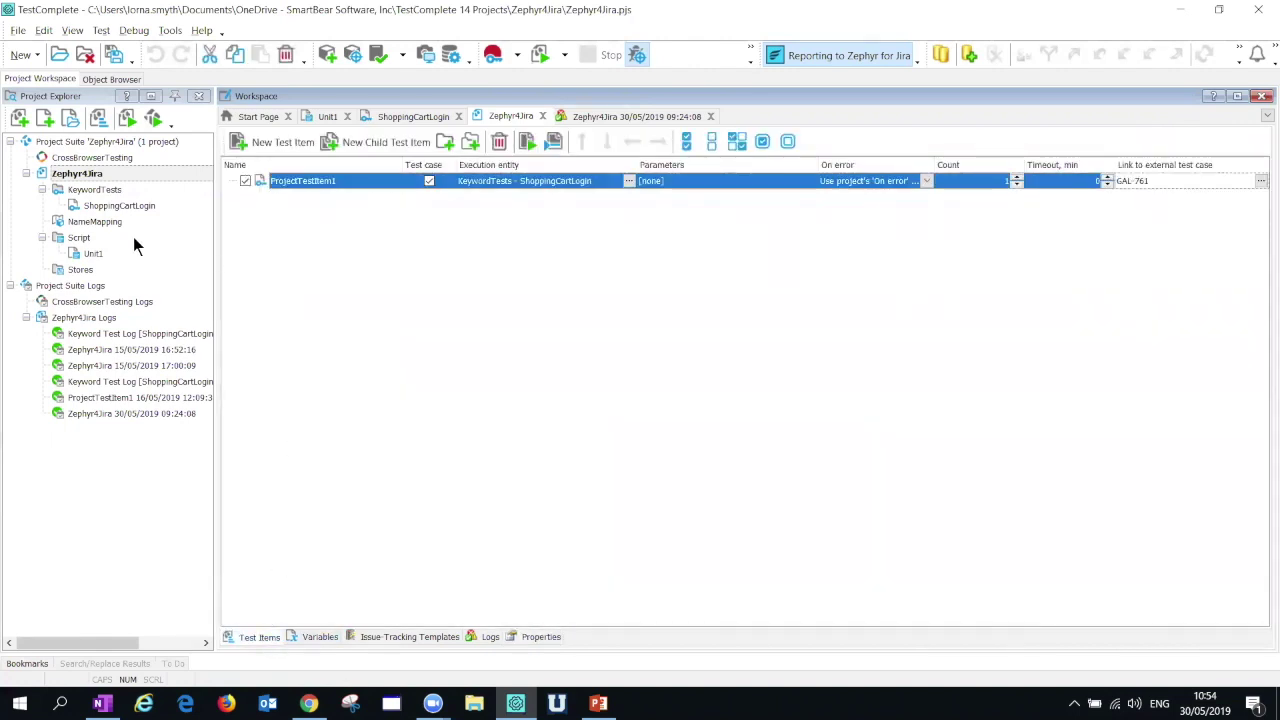
left_click(120, 206)
left_click_drag(175, 210, 300, 211)
left_click_drag(180, 206, 308, 211)
left_click_drag(172, 207, 312, 222)
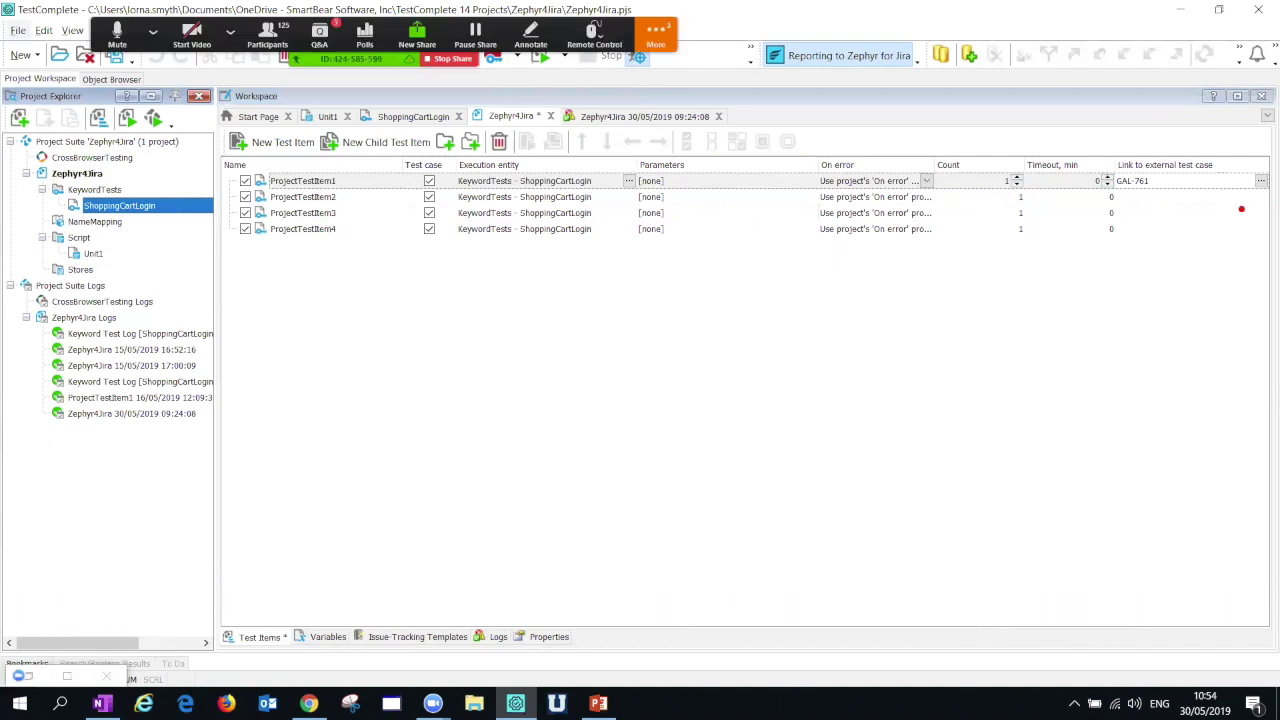
View the Jira items available as an external test case link for ProjectTestItem2, without linking one.
left_click_drag(1185, 157, 1186, 74)
left_click(1255, 198)
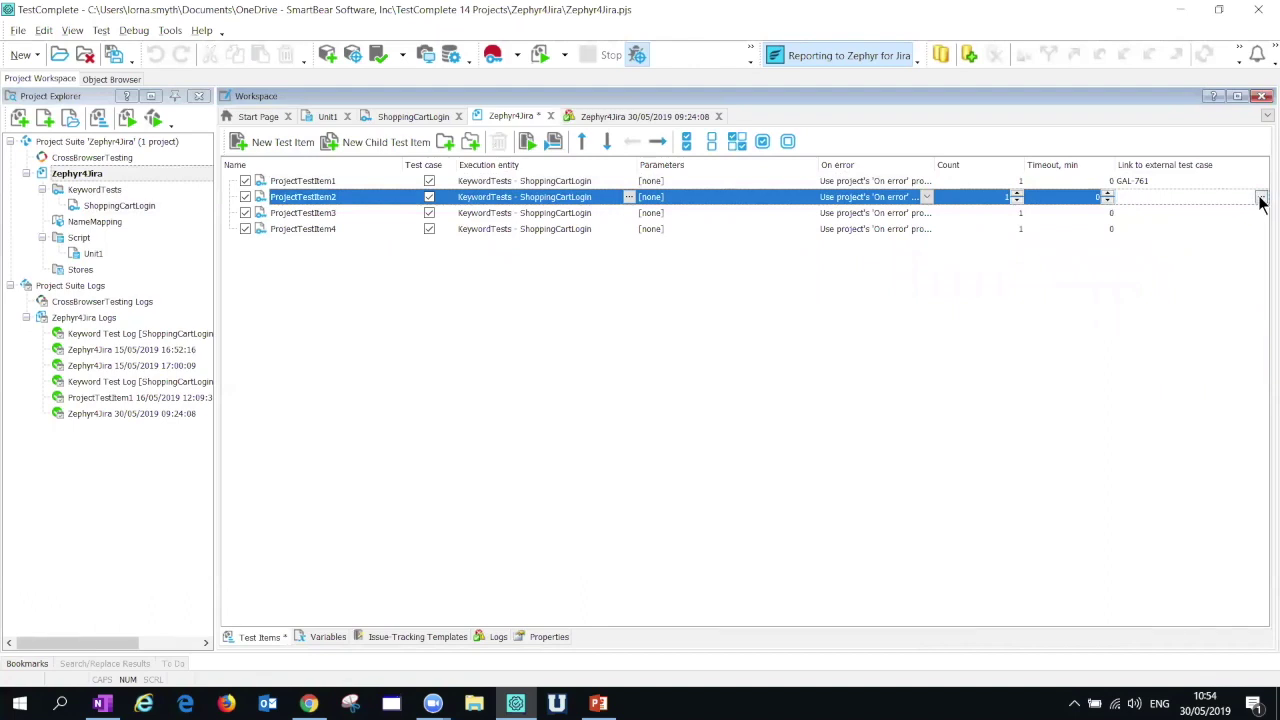
left_click(1261, 198)
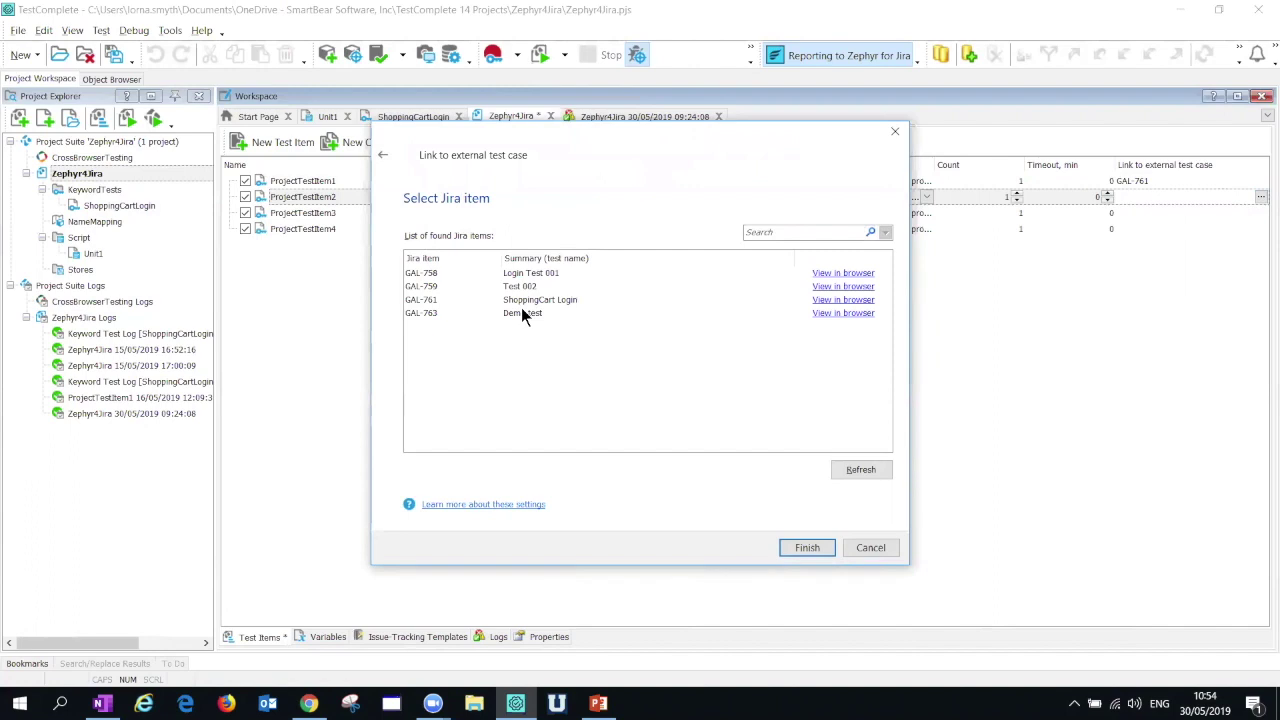
left_click(897, 133)
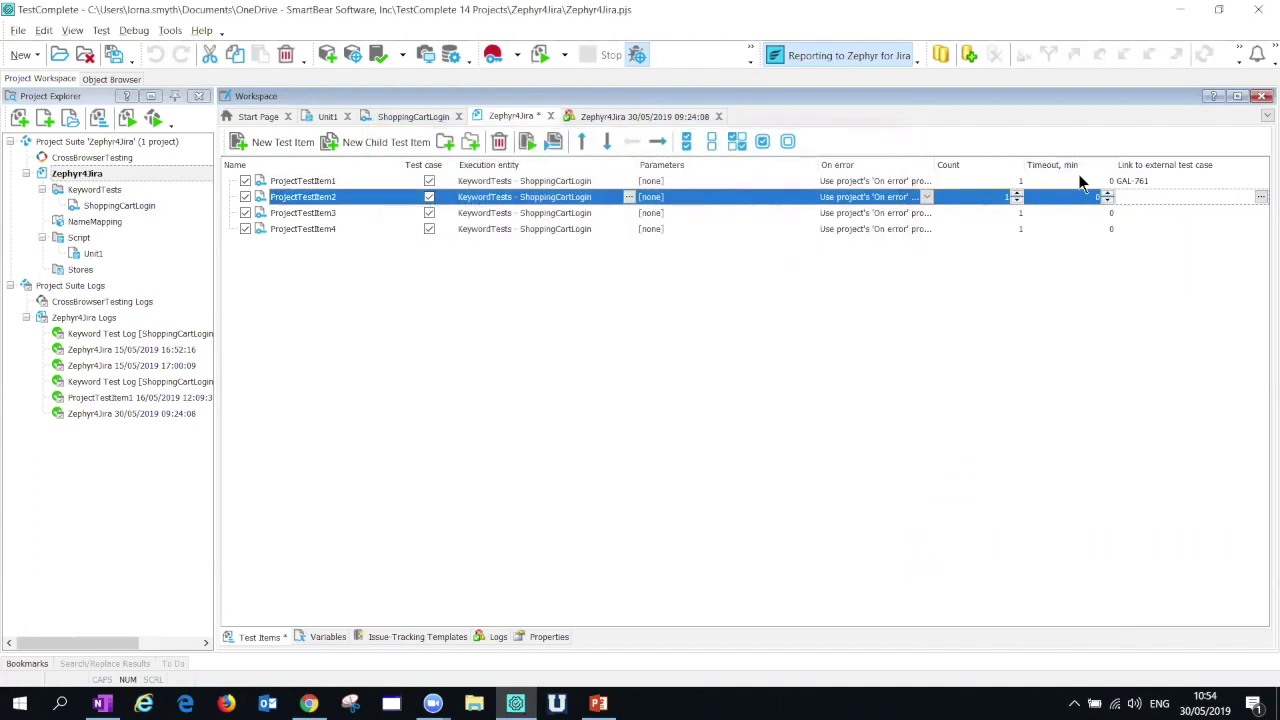
Check ProjectTestItem1's external test case link against the ShoppingCart Login issue GAL-761 in Jira.
left_click(1161, 181)
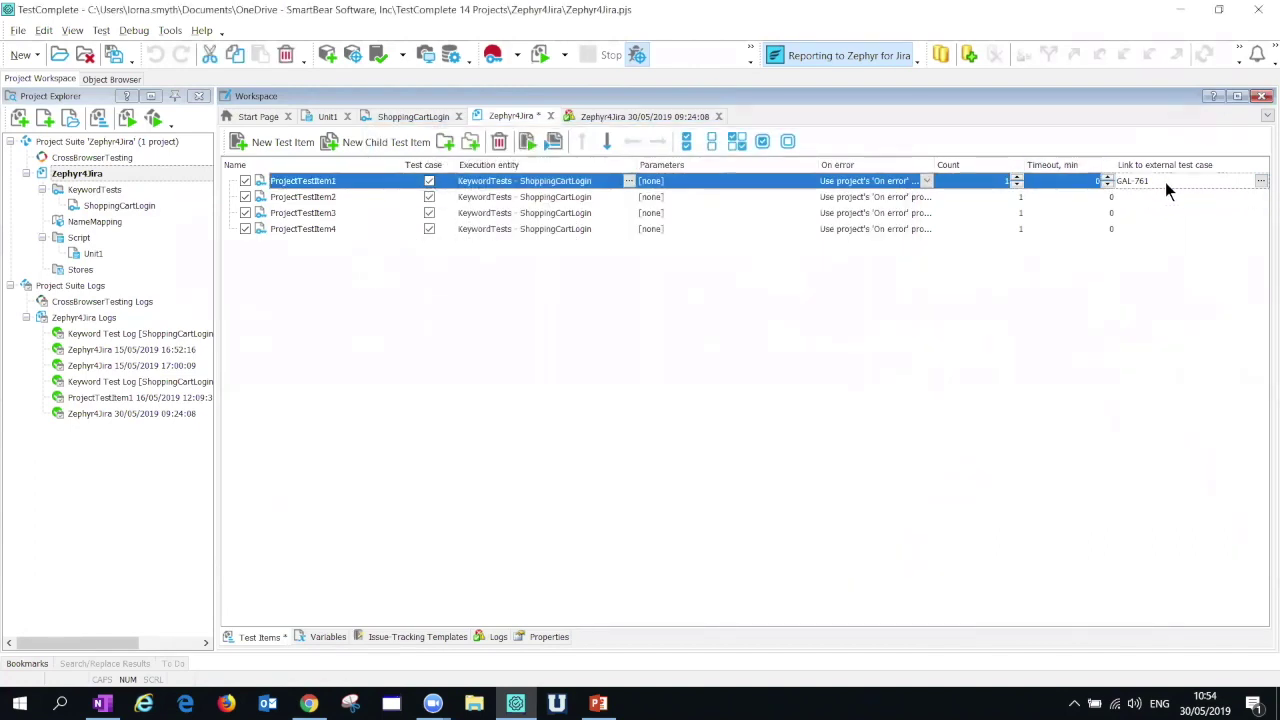
key("alt+Tab")
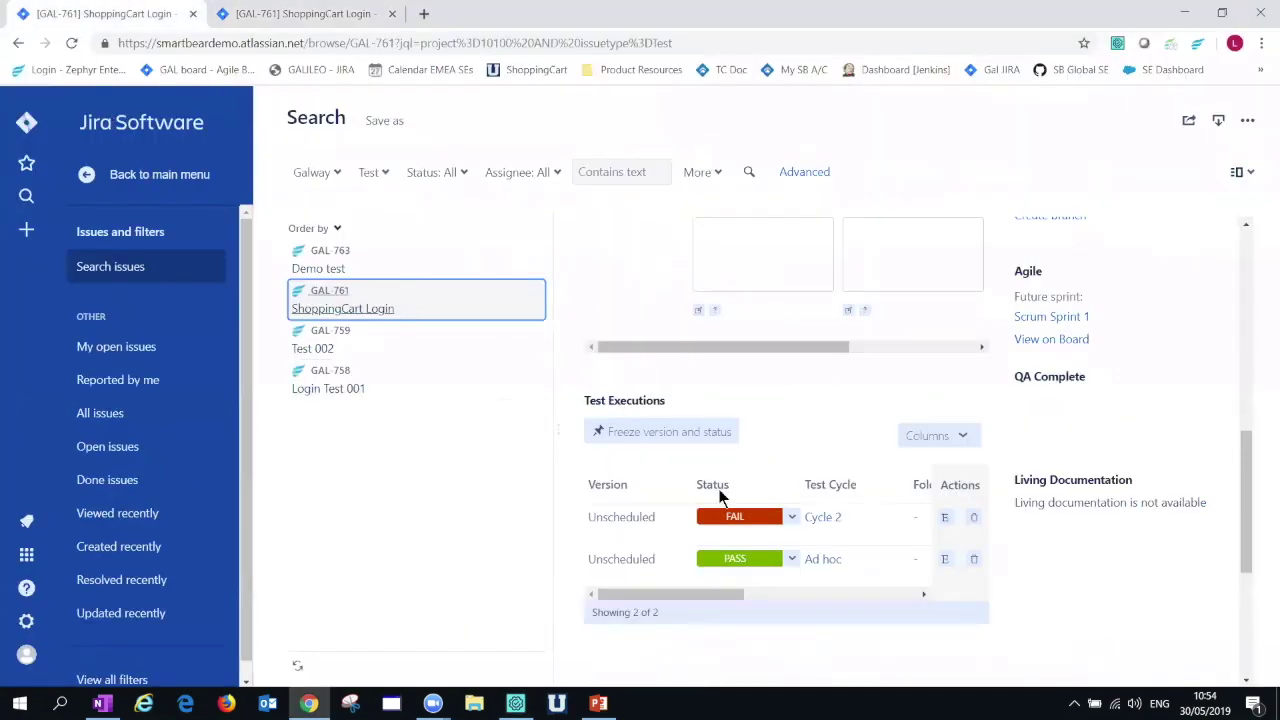
scroll(729, 495, "up", 5)
Return to TestComplete and open the execution summary of the Zephyr4Jira 30/05/2019 09:24:08 log.
key("alt+Tab")
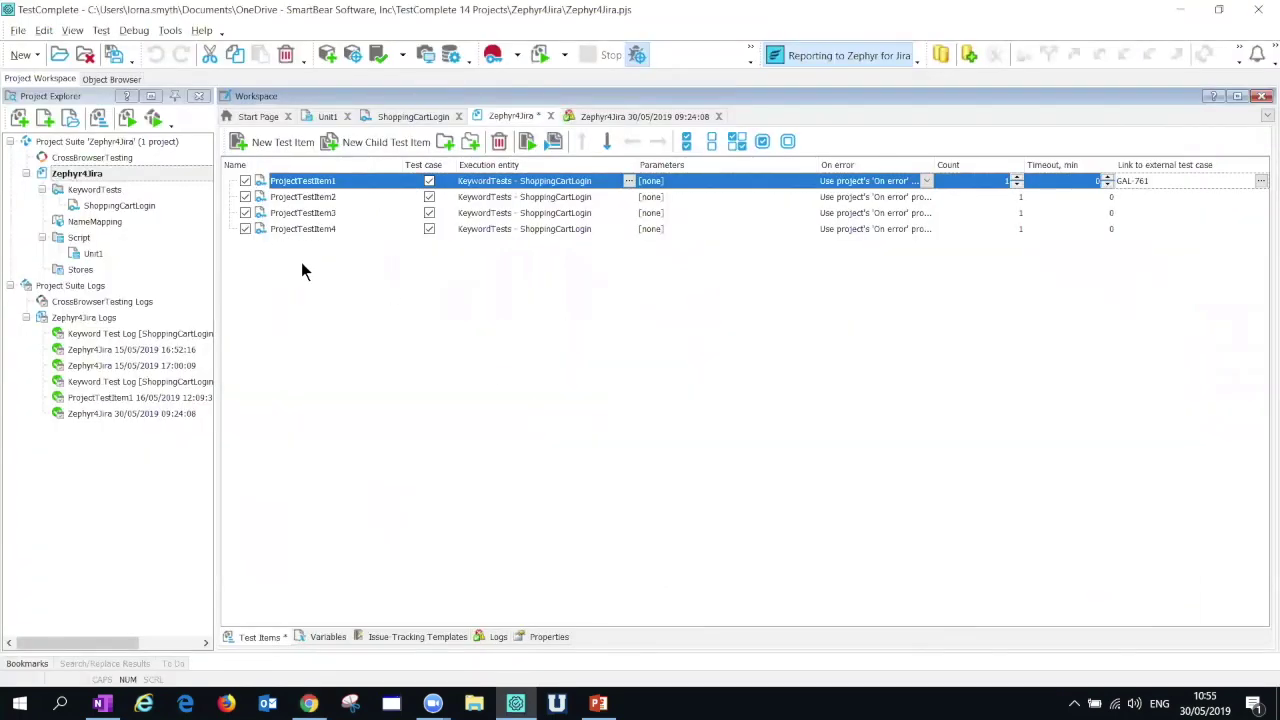
left_click(117, 414)
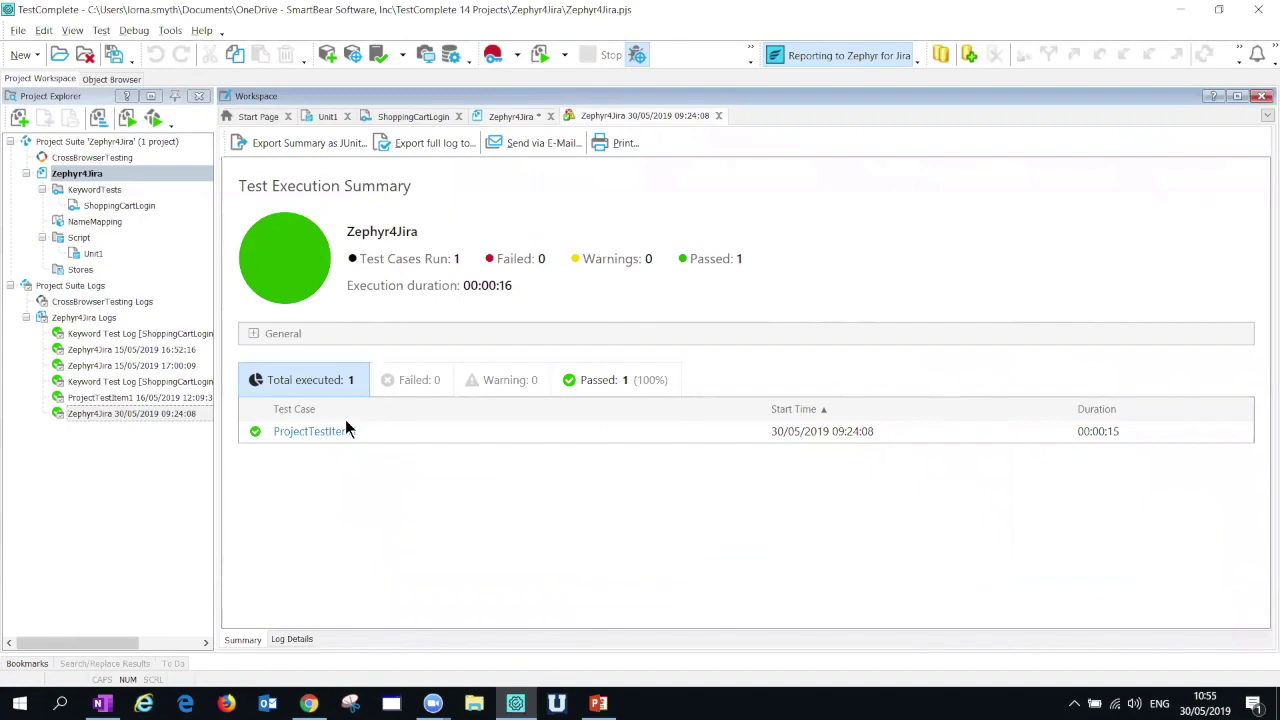
Switch to Jira and examine the GAL-761 issue's test executions, including the status, test cycle, defects and execution date columns.
key("alt+Tab")
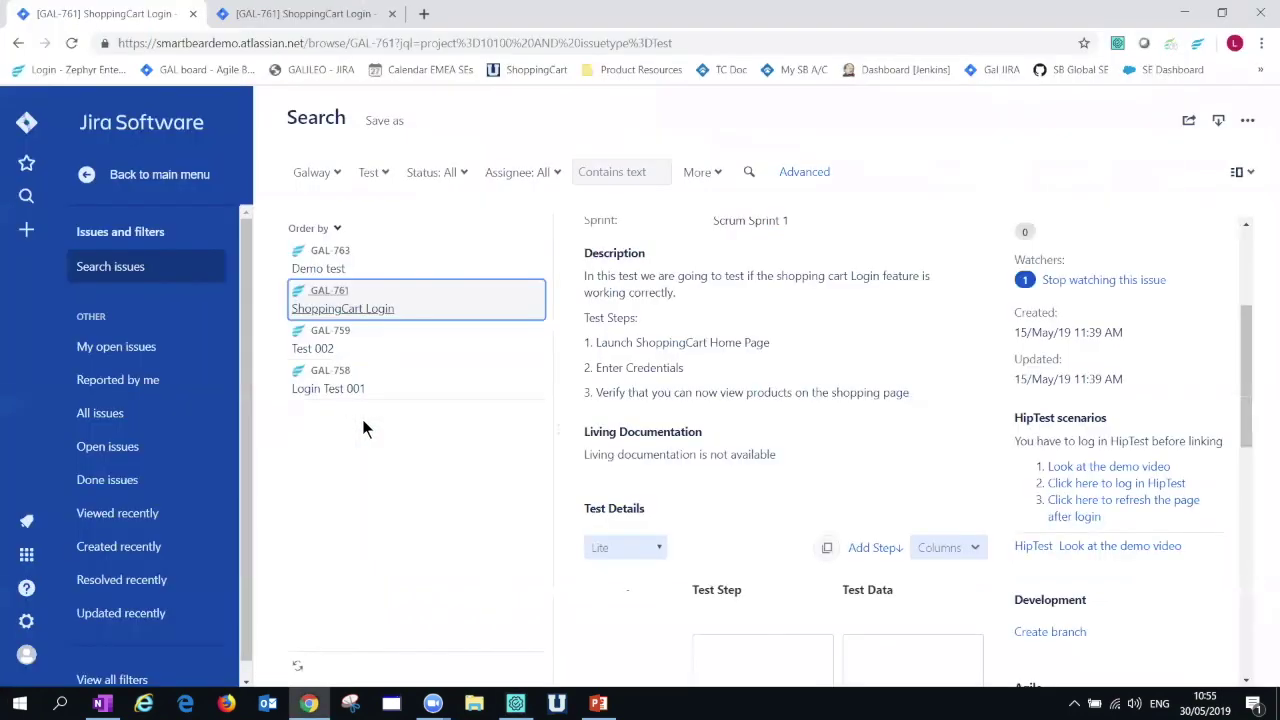
scroll(725, 447, "down", 5)
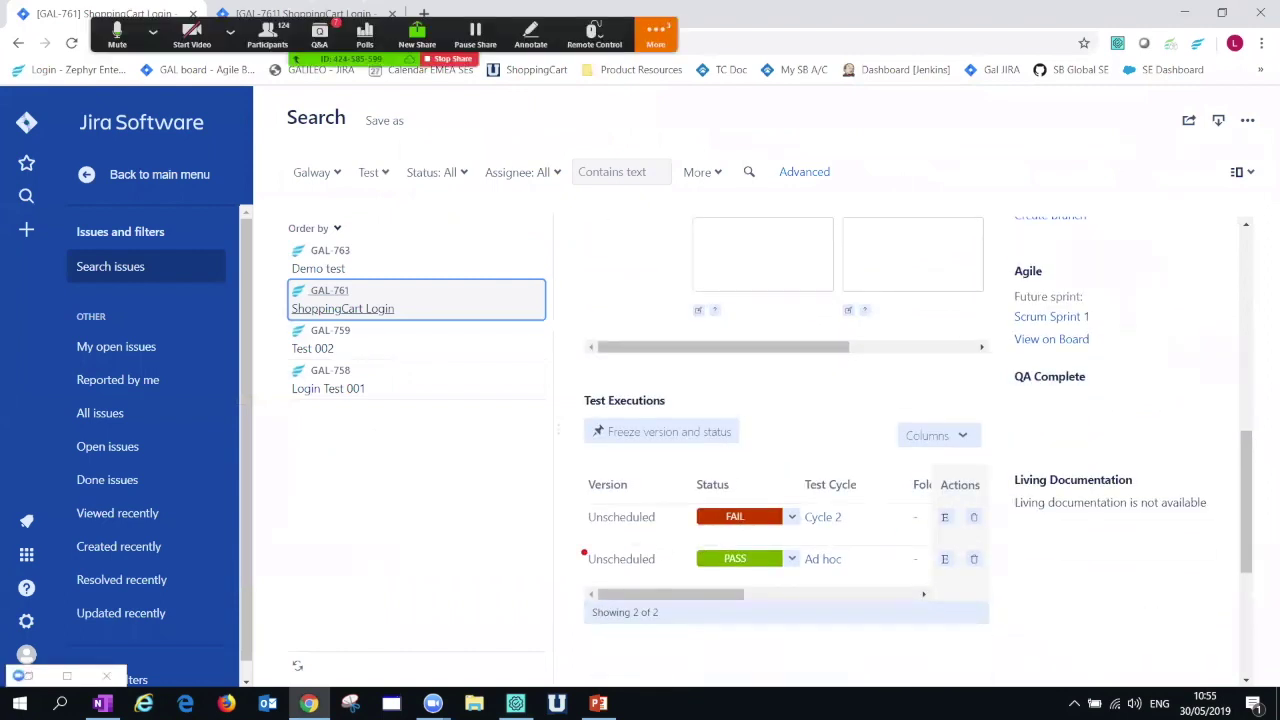
left_click_drag(470, 518, 588, 556)
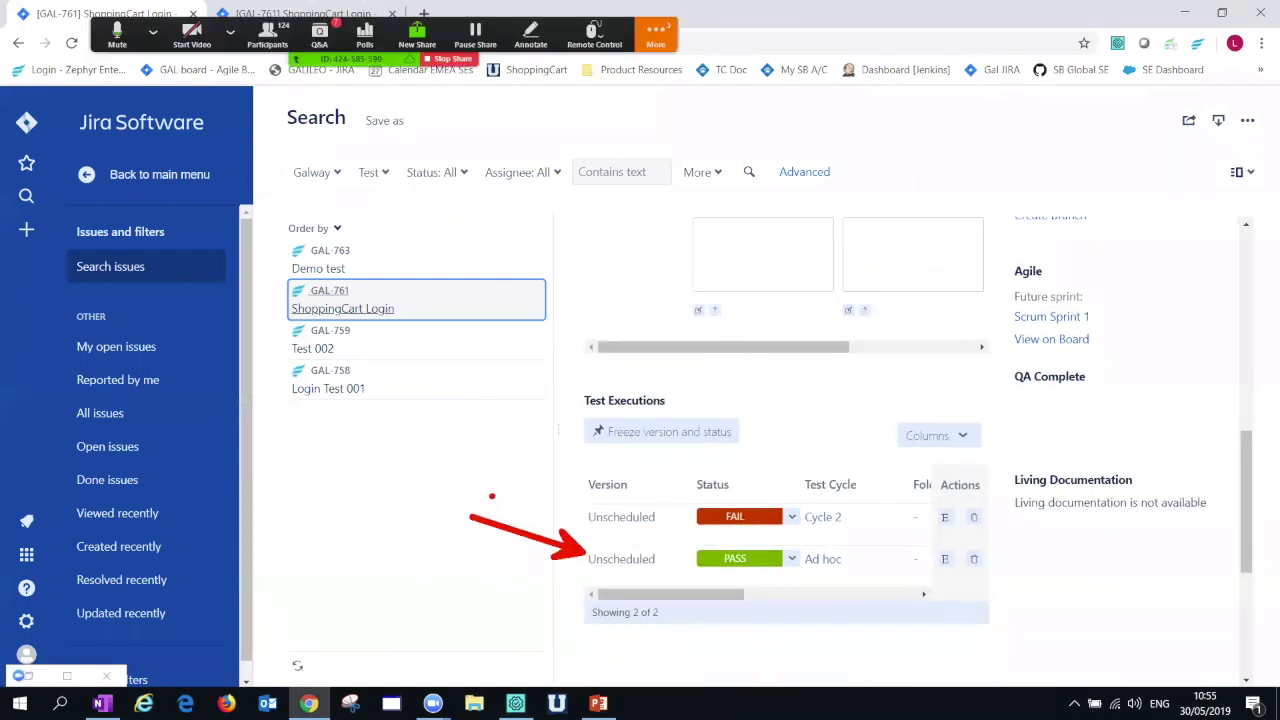
key("Escape")
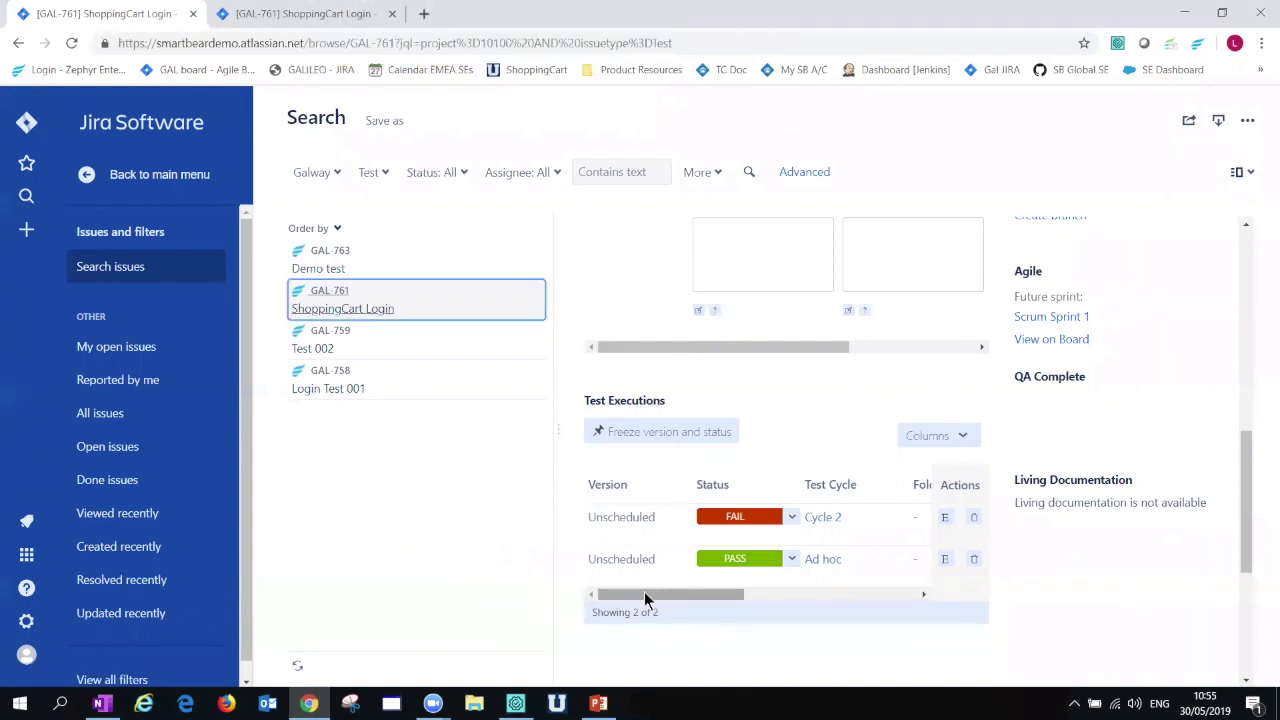
left_click_drag(715, 595, 889, 595)
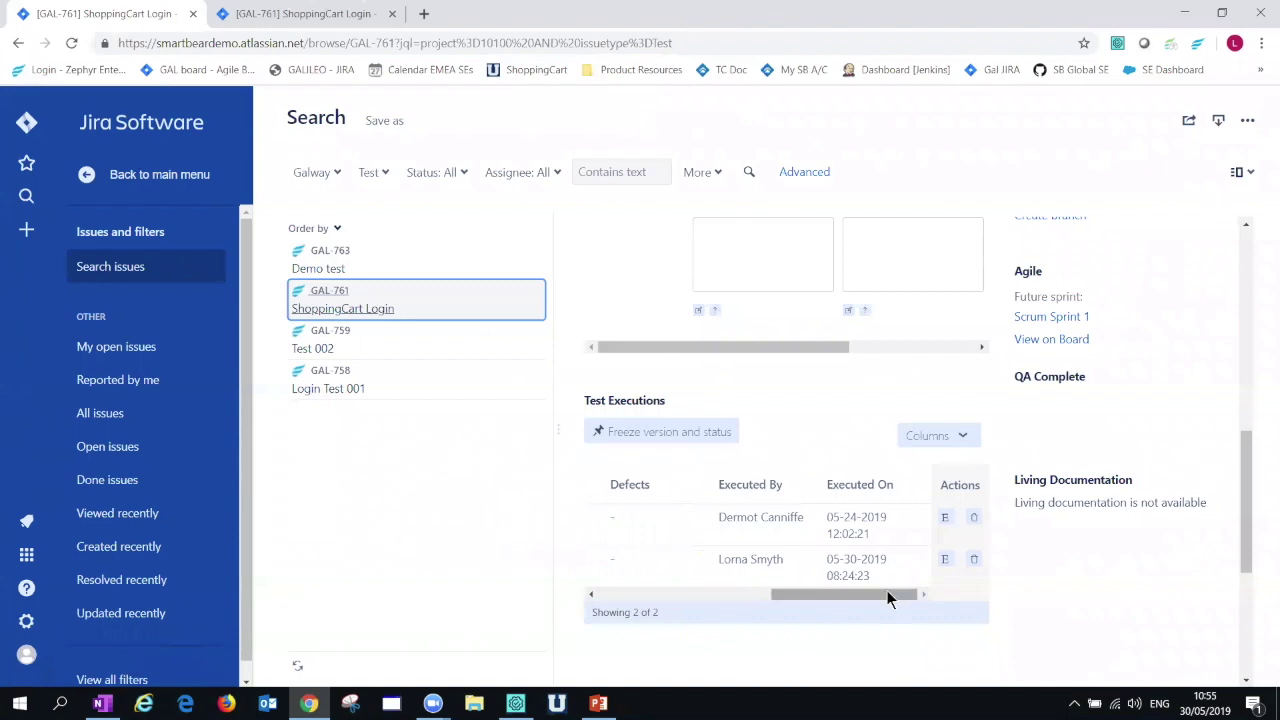
left_click_drag(875, 594, 709, 594)
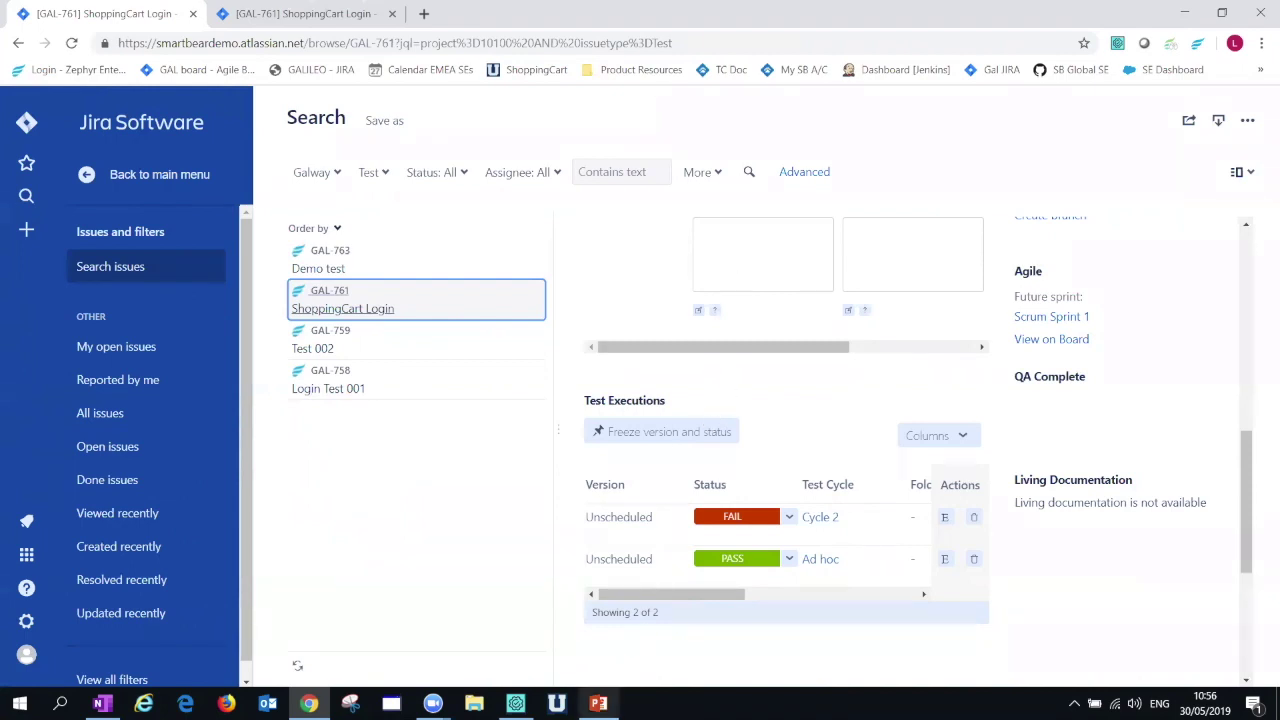
Switch to PowerPoint, start the slide show from the "Let's Check it Out!" slide and advance to the product poll slide.
left_click(598, 703)
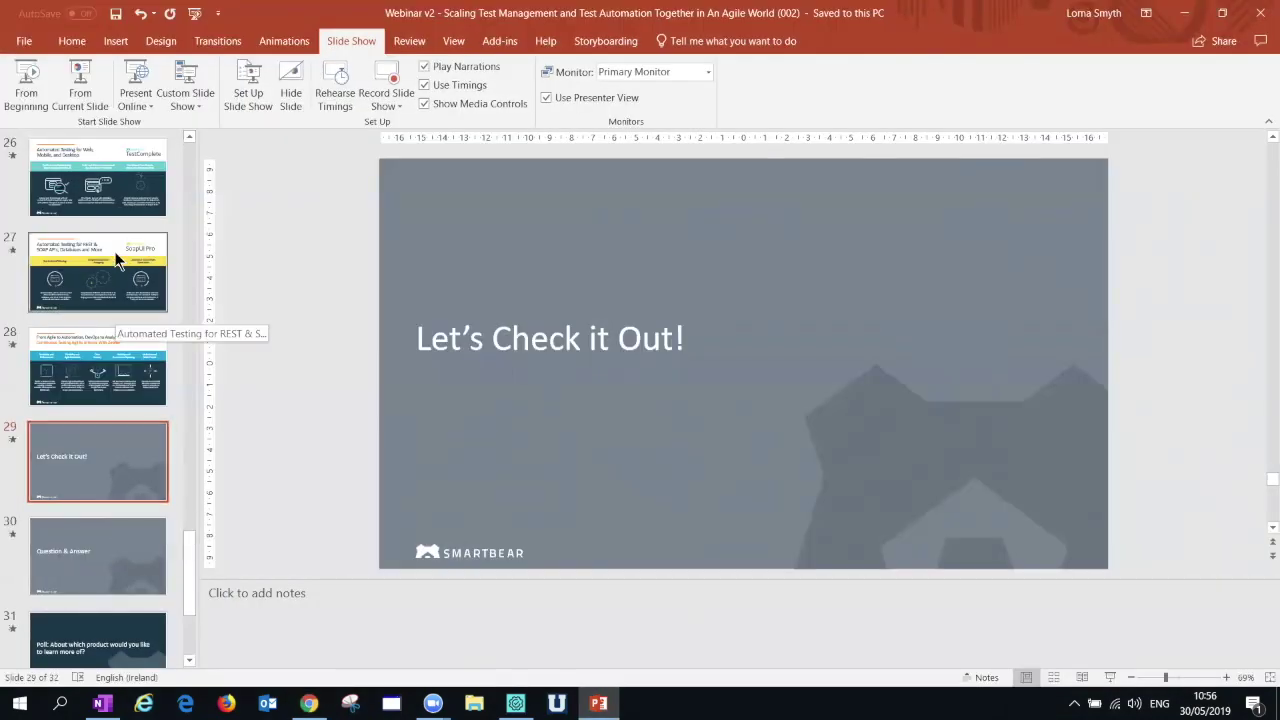
left_click(80, 93)
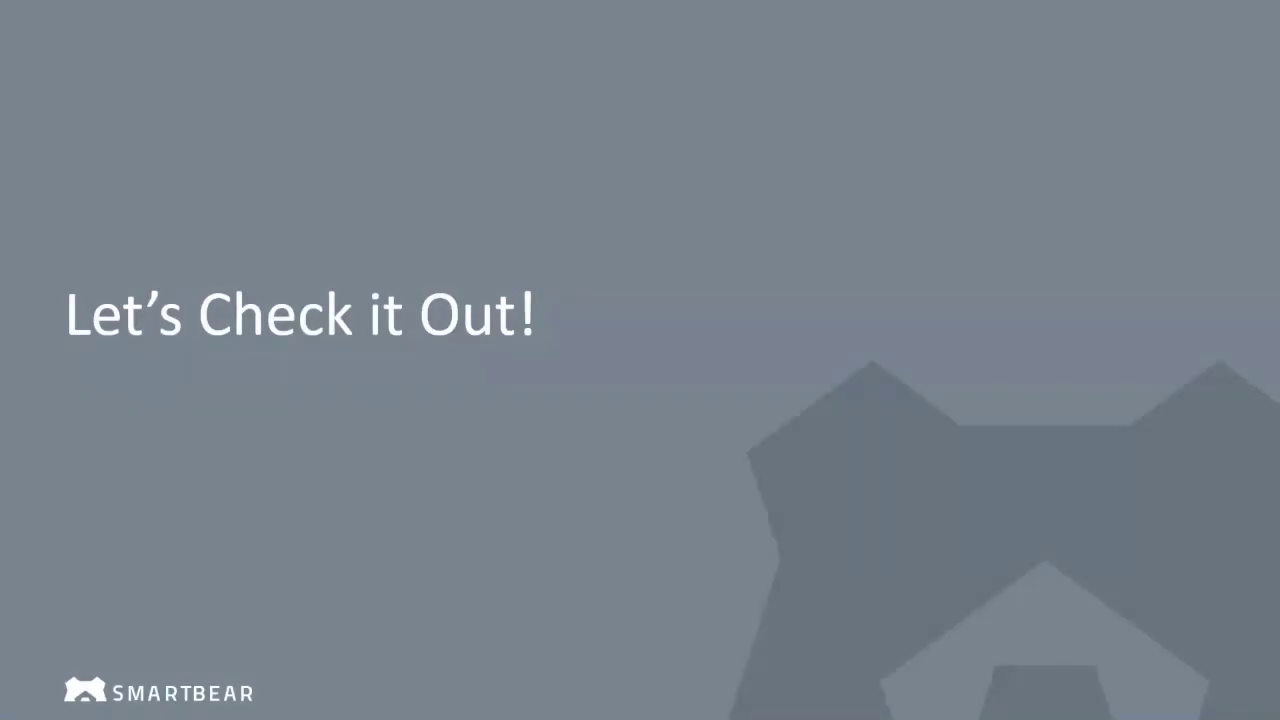
key("Right")
key("Right")
key("Right")
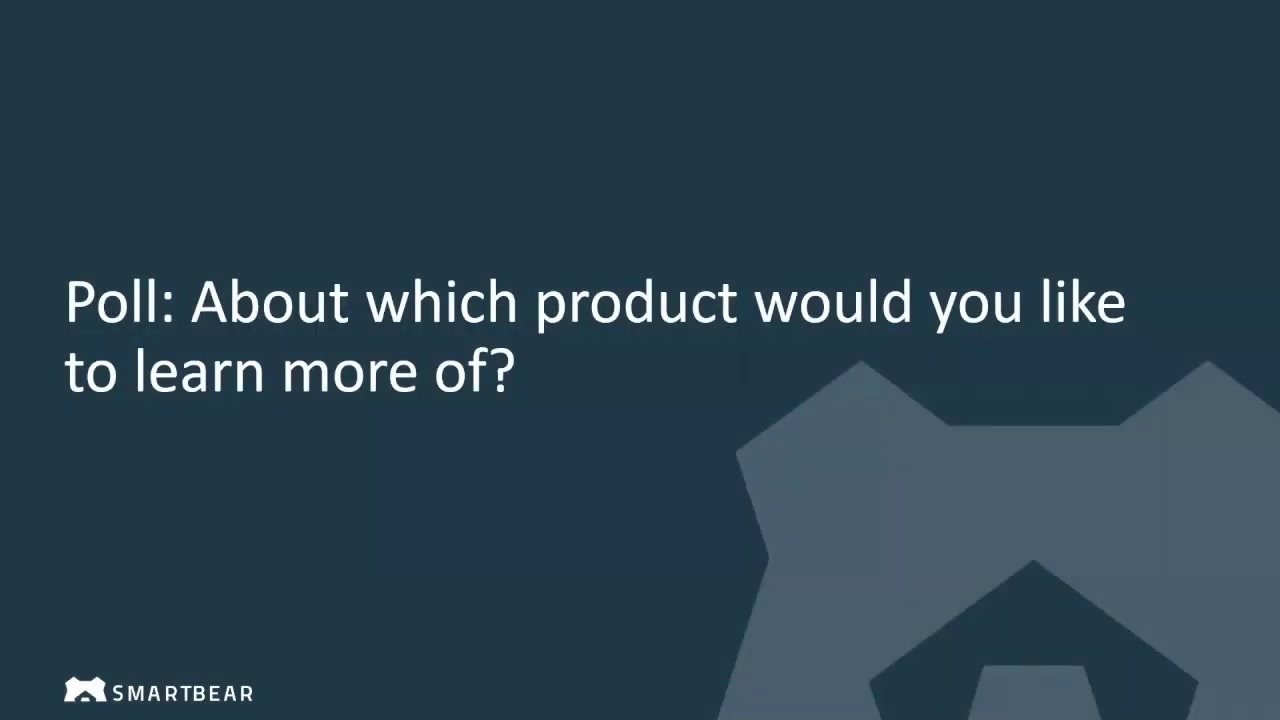